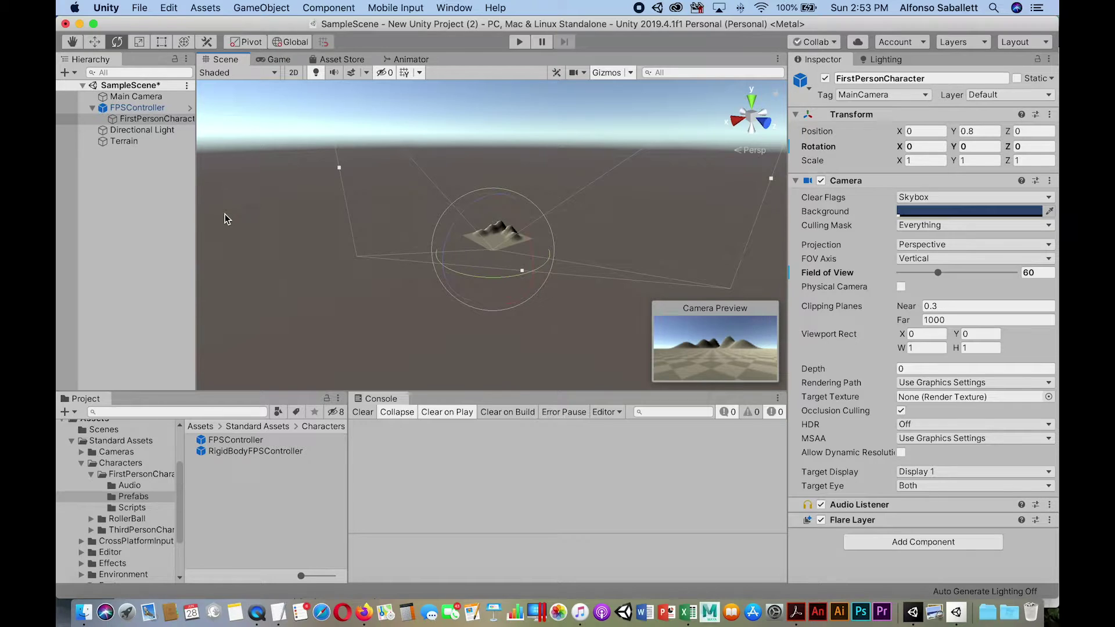
- Inspect the Main Camera and FPSController's child FirstPersonCharacter camera in the Hierarchy
left_click(139, 97)
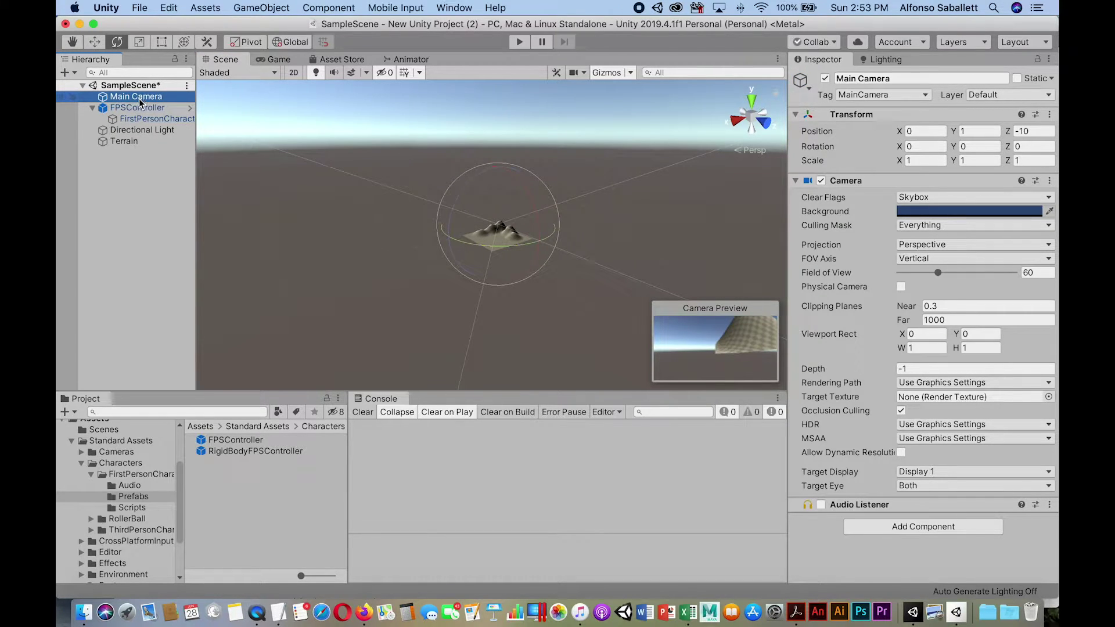
left_click(91, 109)
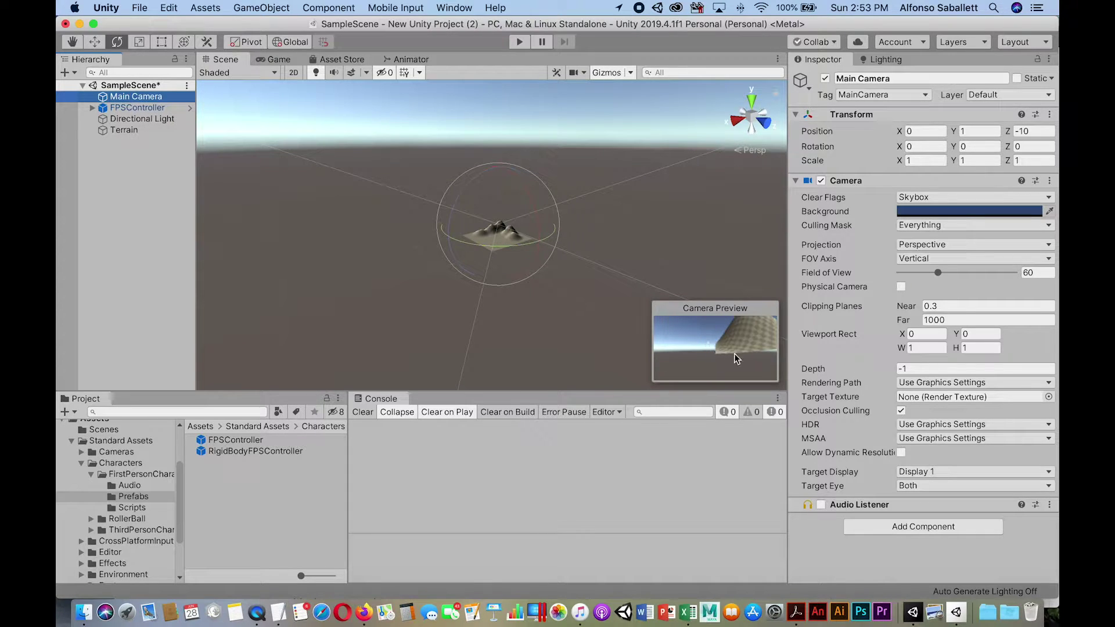
left_click(134, 108)
left_click(92, 108)
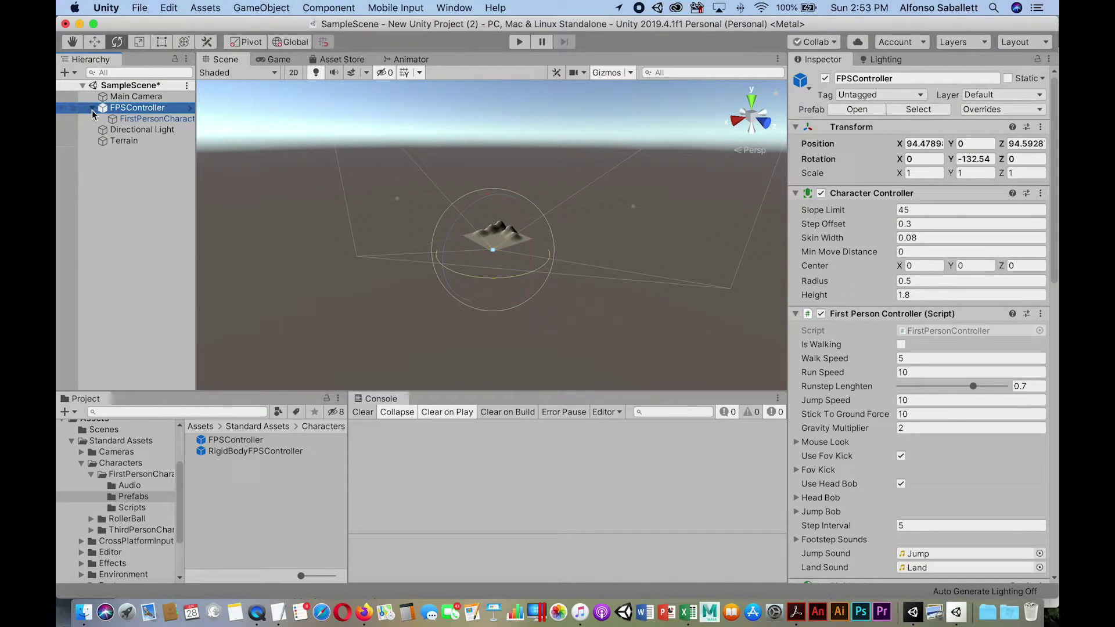
left_click(134, 119)
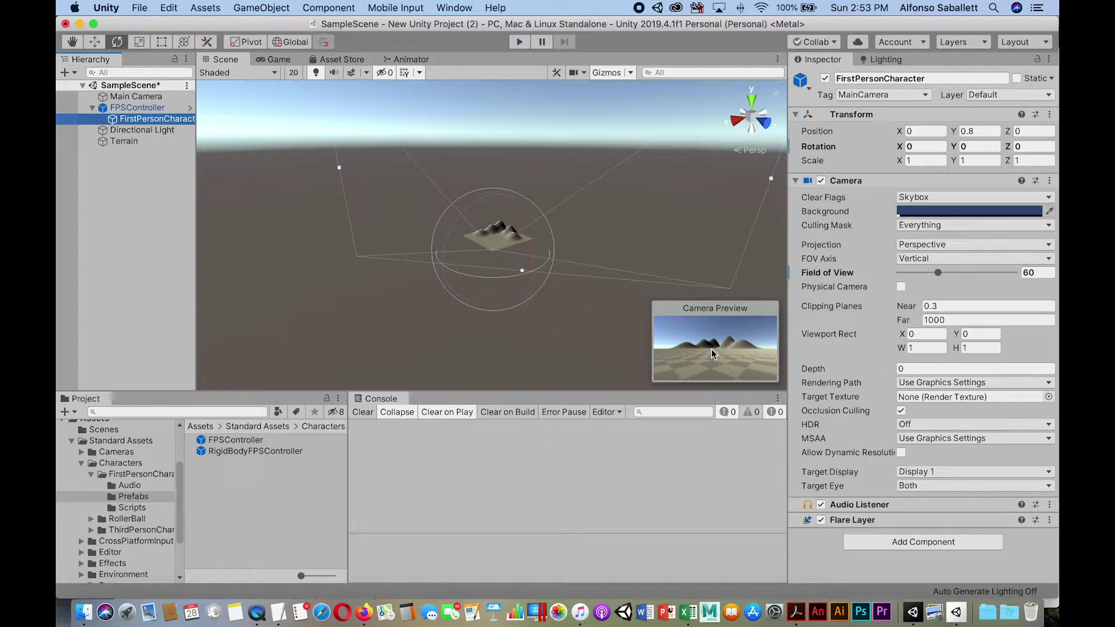
- Test-play walking forward toward the hills, stop, and select the Main Camera
key("super+p")
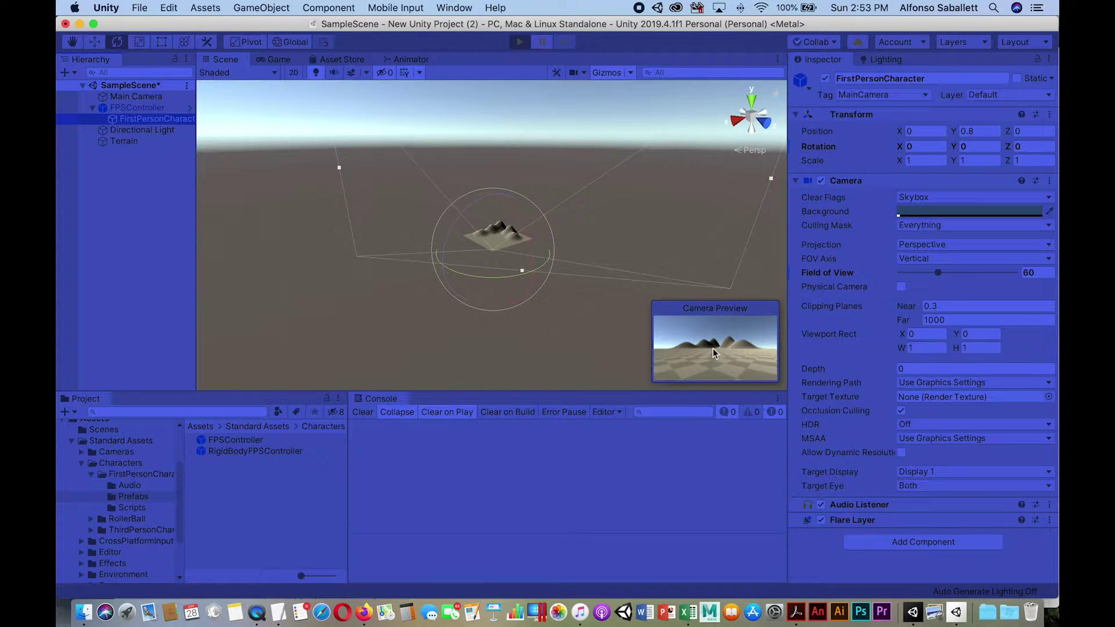
key("w")
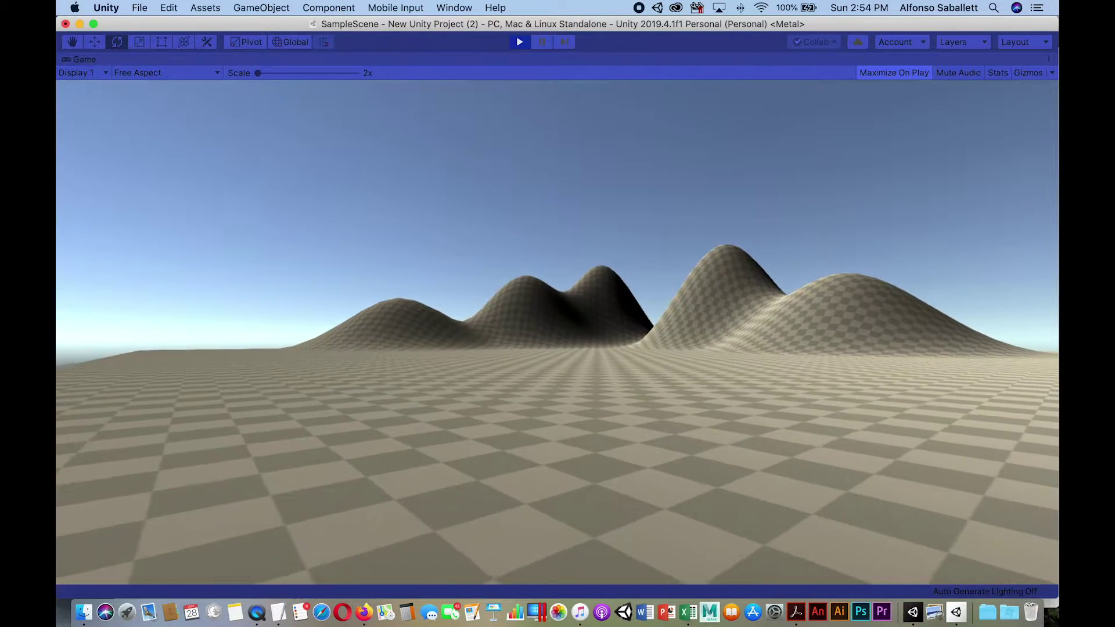
key("w")
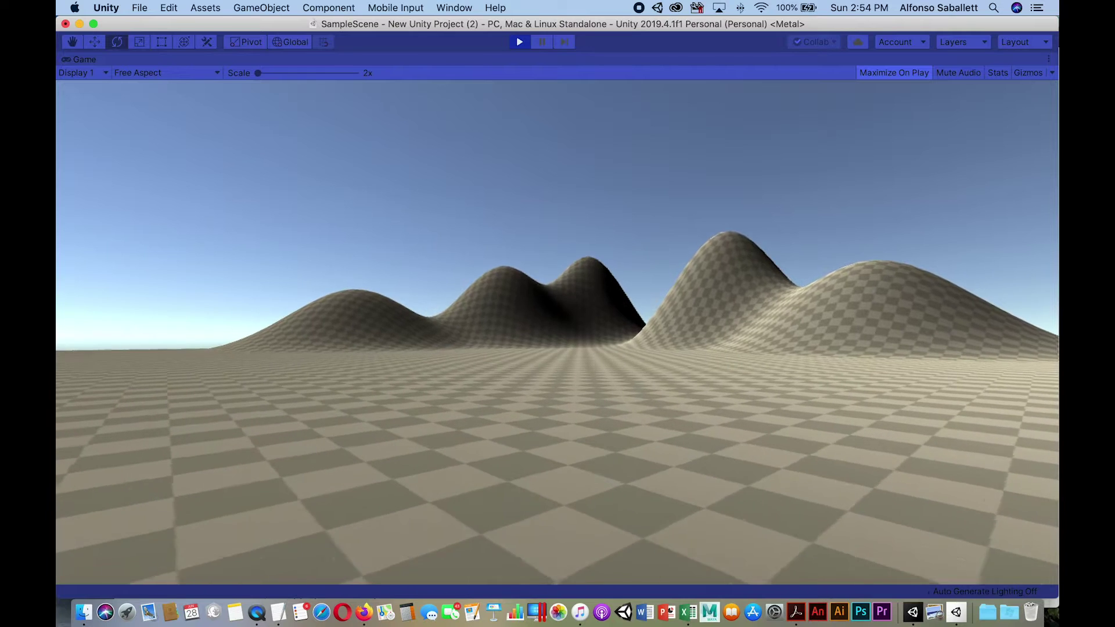
key("super+p")
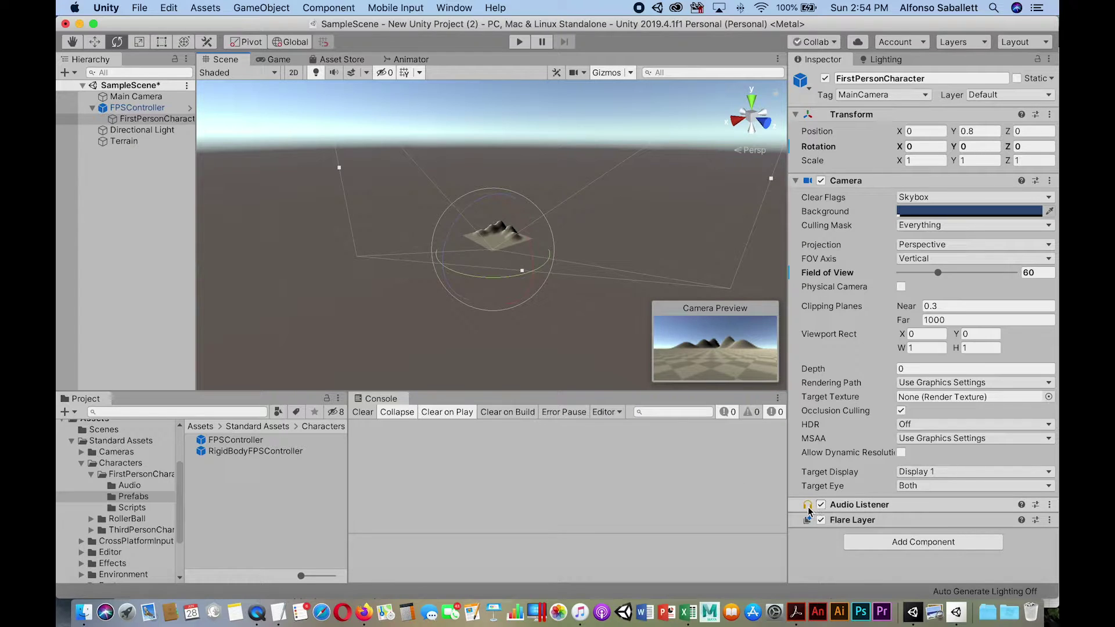
left_click(148, 119)
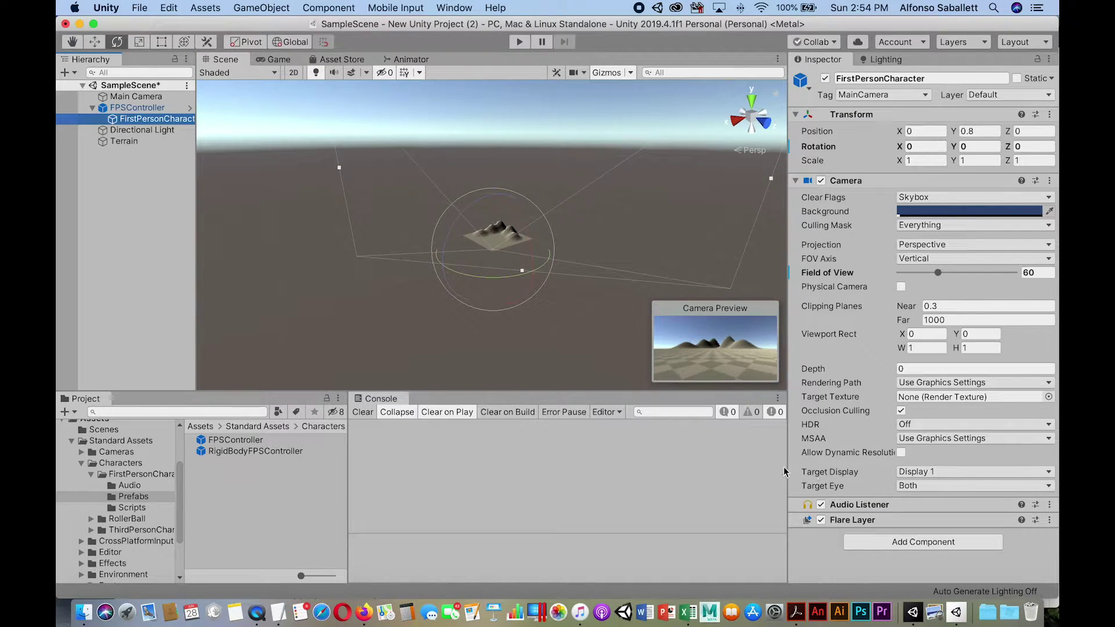
left_click(137, 98)
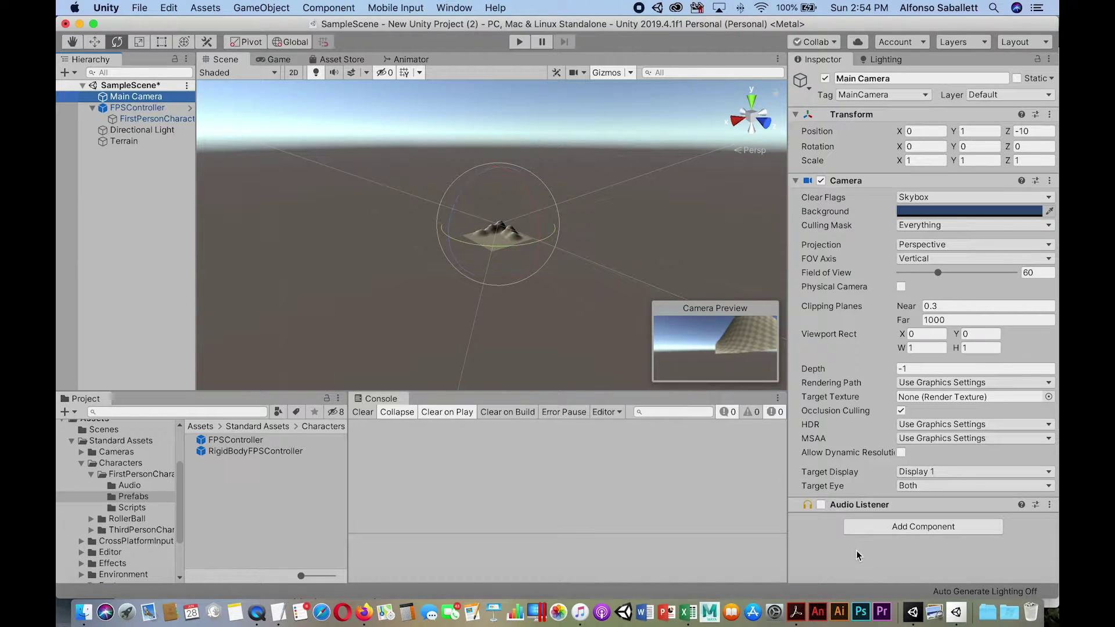
- Enable the Main Camera's Audio Listener and test-play walking toward the hills
left_click(820, 504)
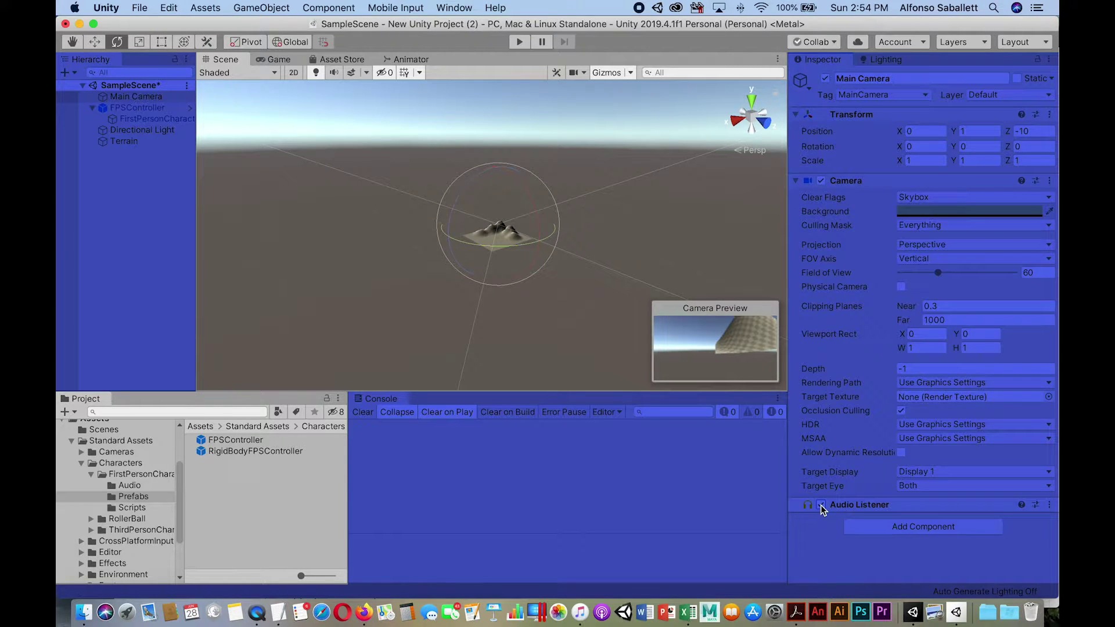
key("w")
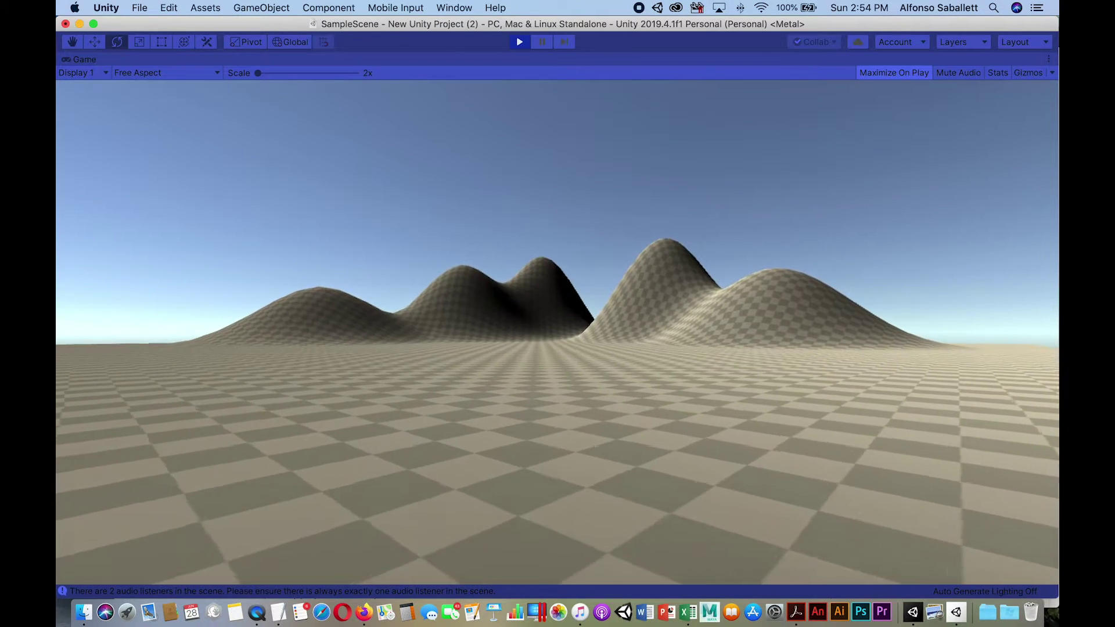
key("w")
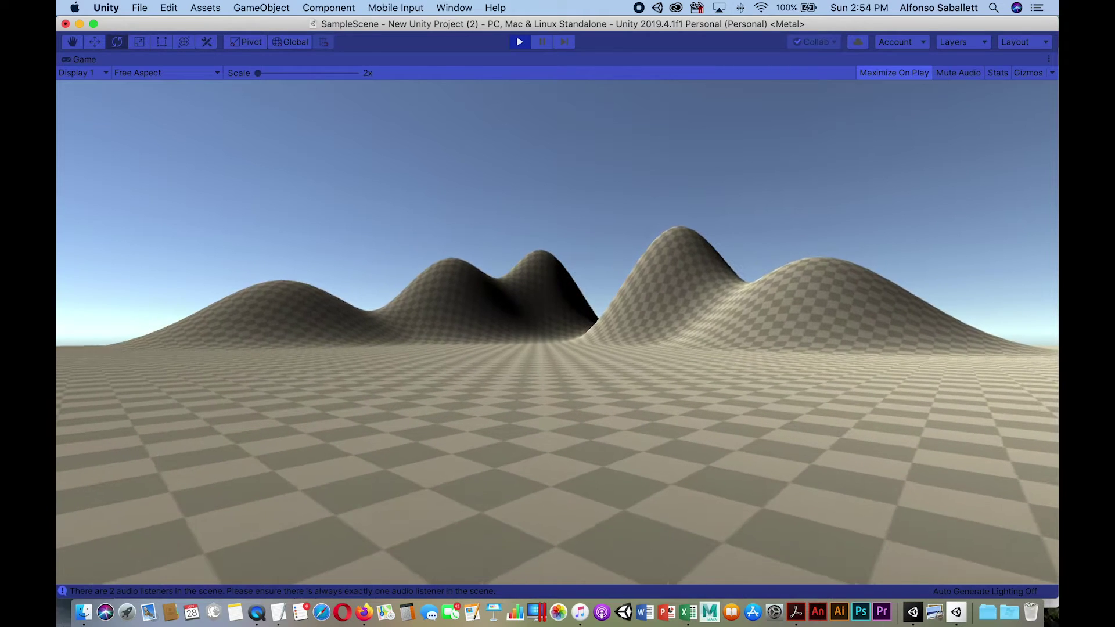
key("super+p")
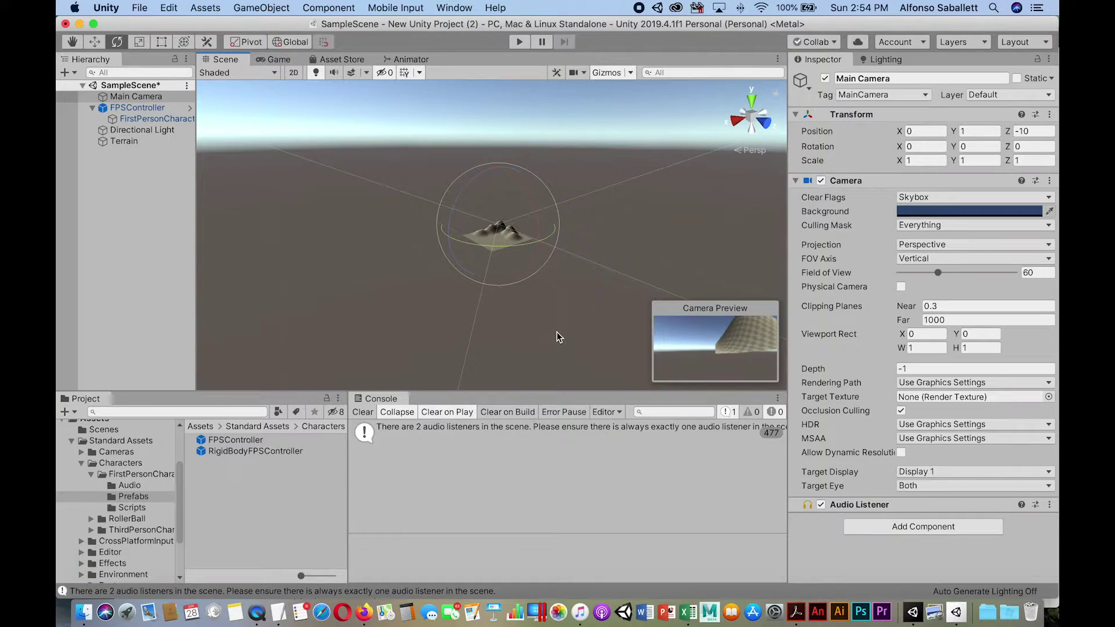
- Disable the Main Camera's Audio Listener again and select FirstPersonCharacter
left_click(133, 97)
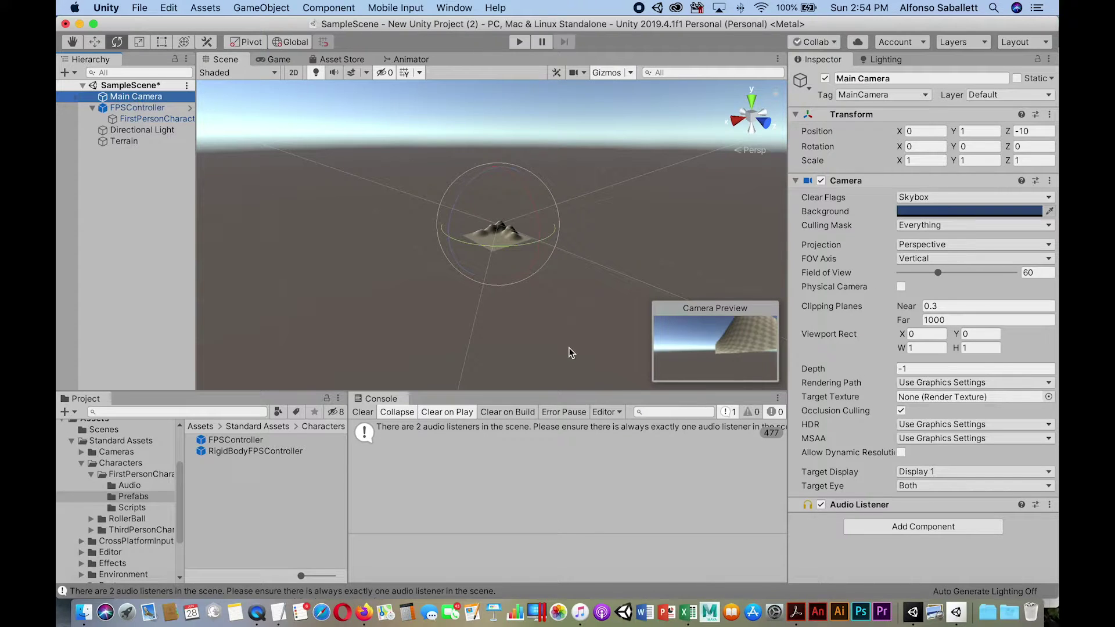
left_click(821, 505)
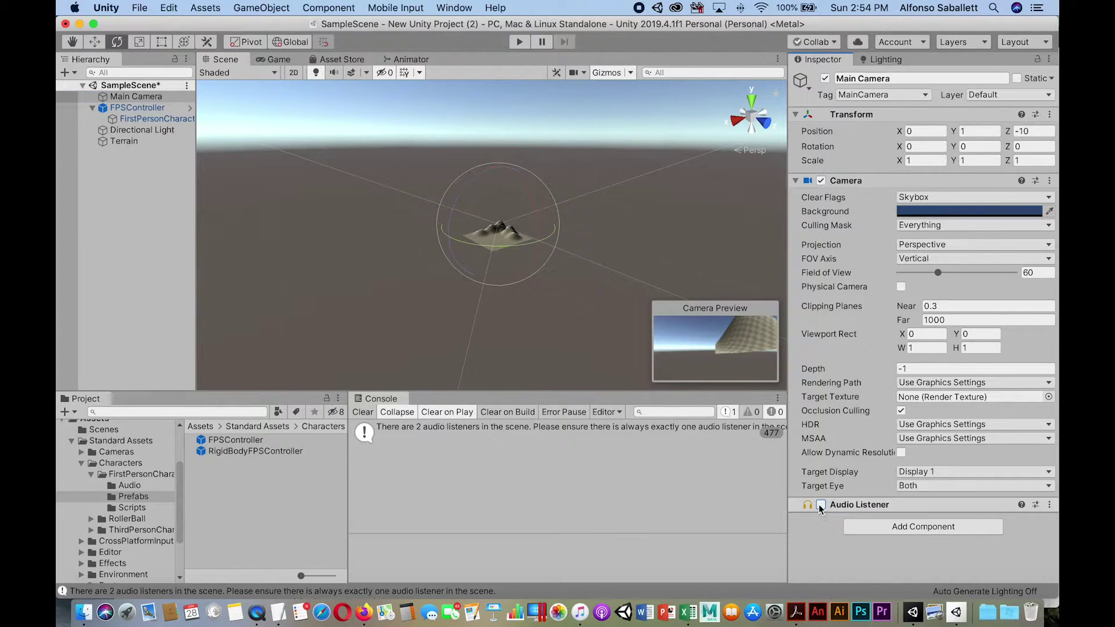
left_click(141, 118)
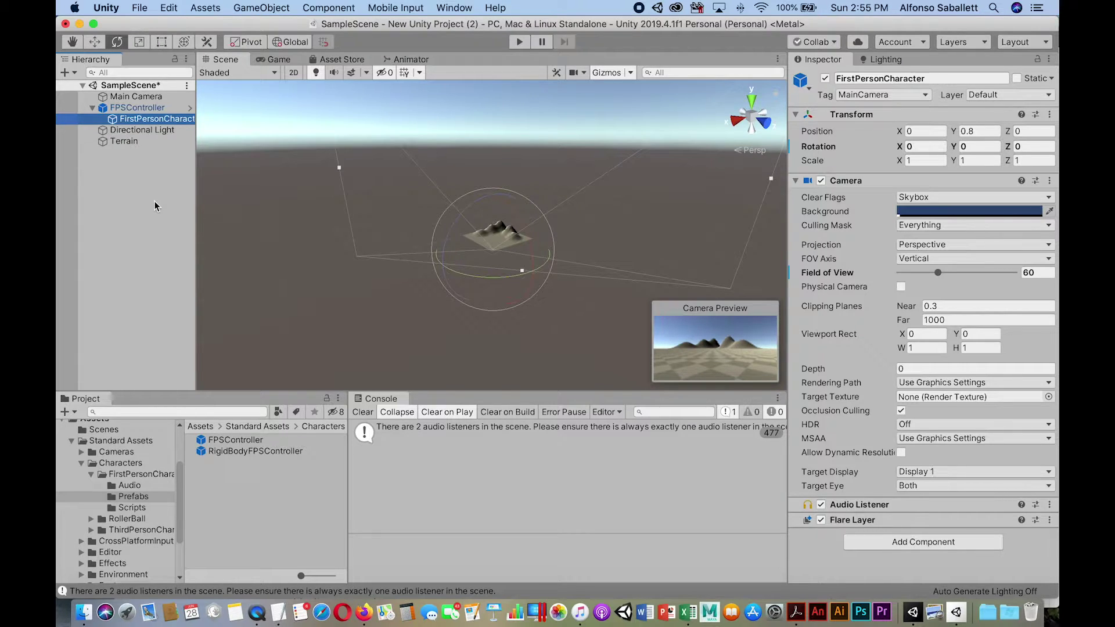
left_click(123, 175)
right_click(124, 177)
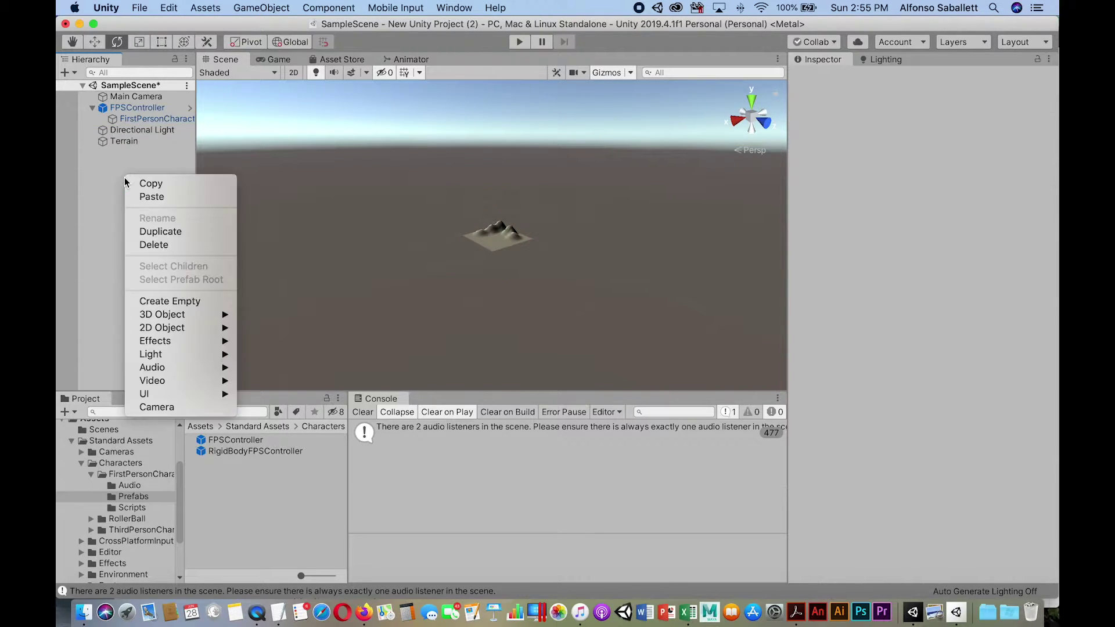
left_click(155, 408)
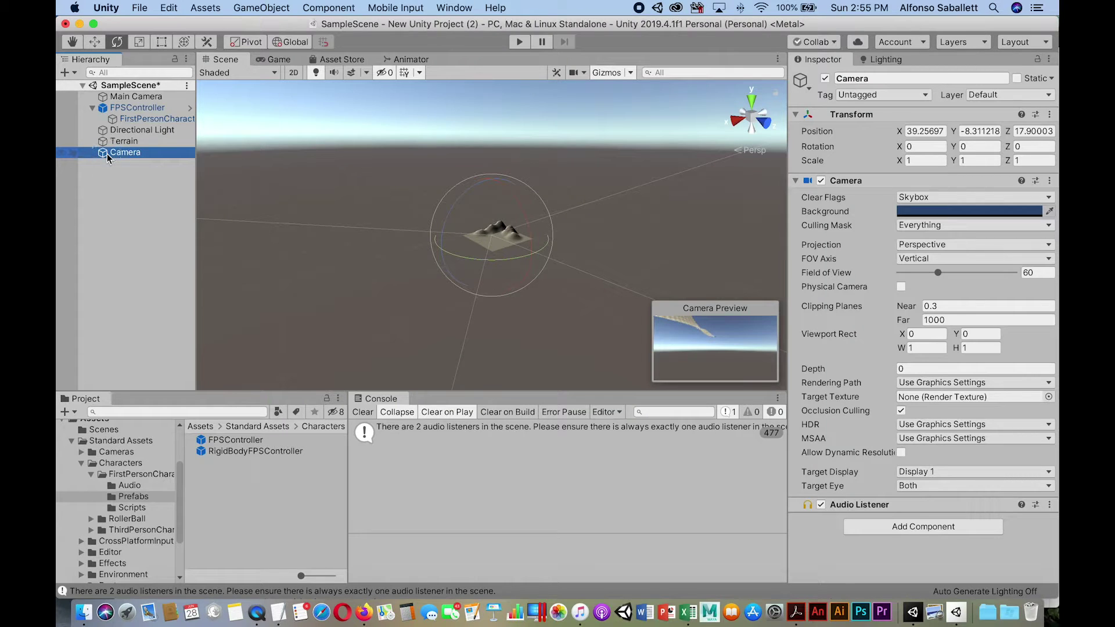
key("super+BackSpace")
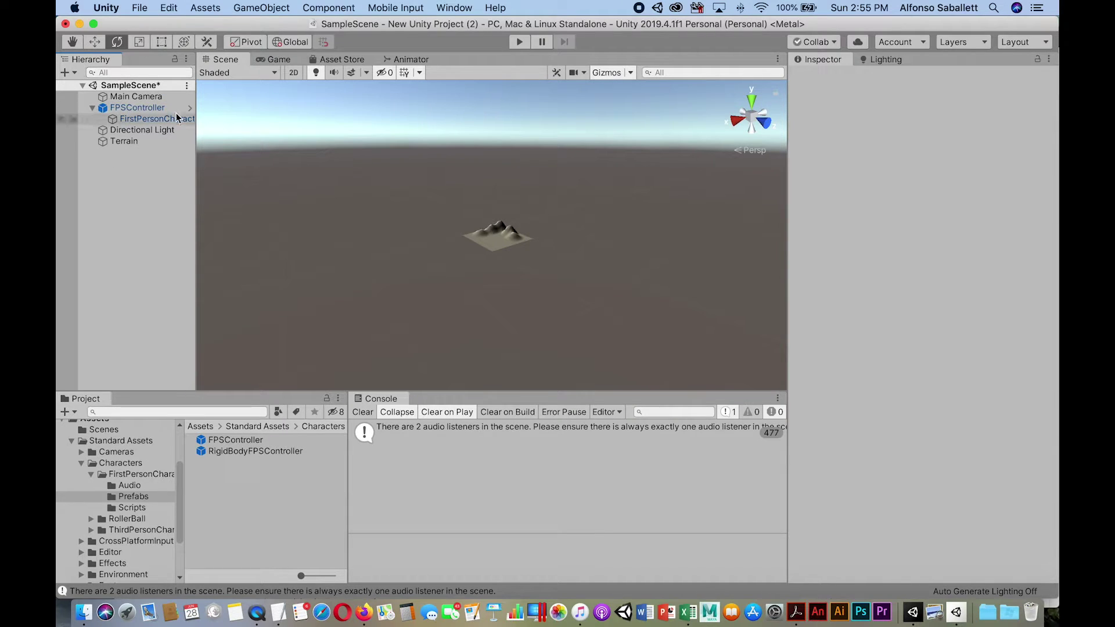
left_click(138, 120)
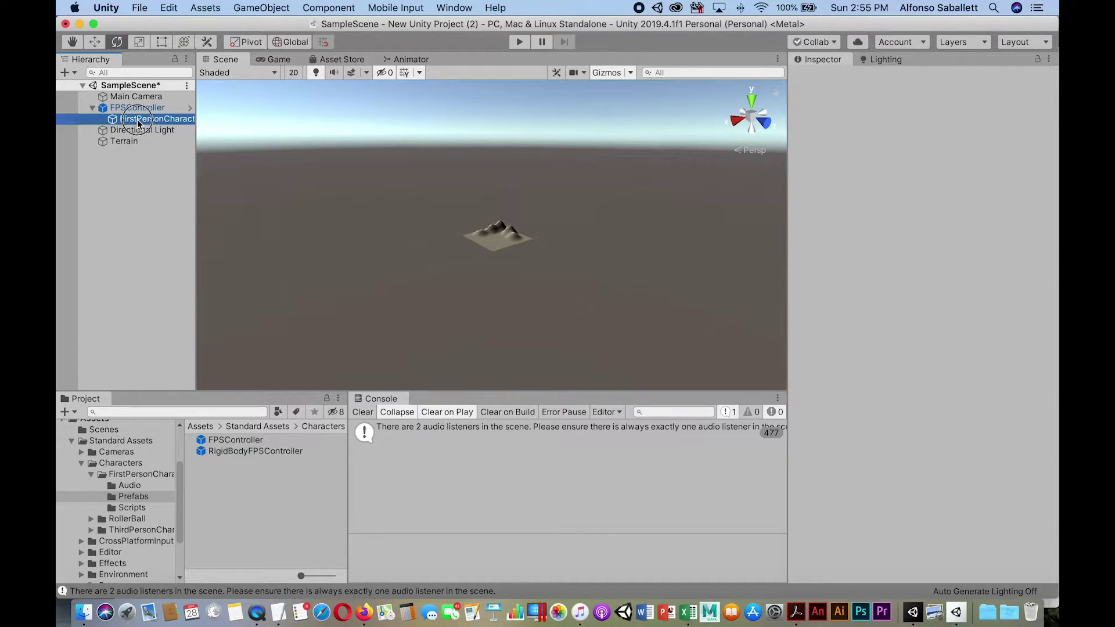
- Check the Main Camera's Game view render, then frame the Main Camera in the Scene view
left_click(134, 99)
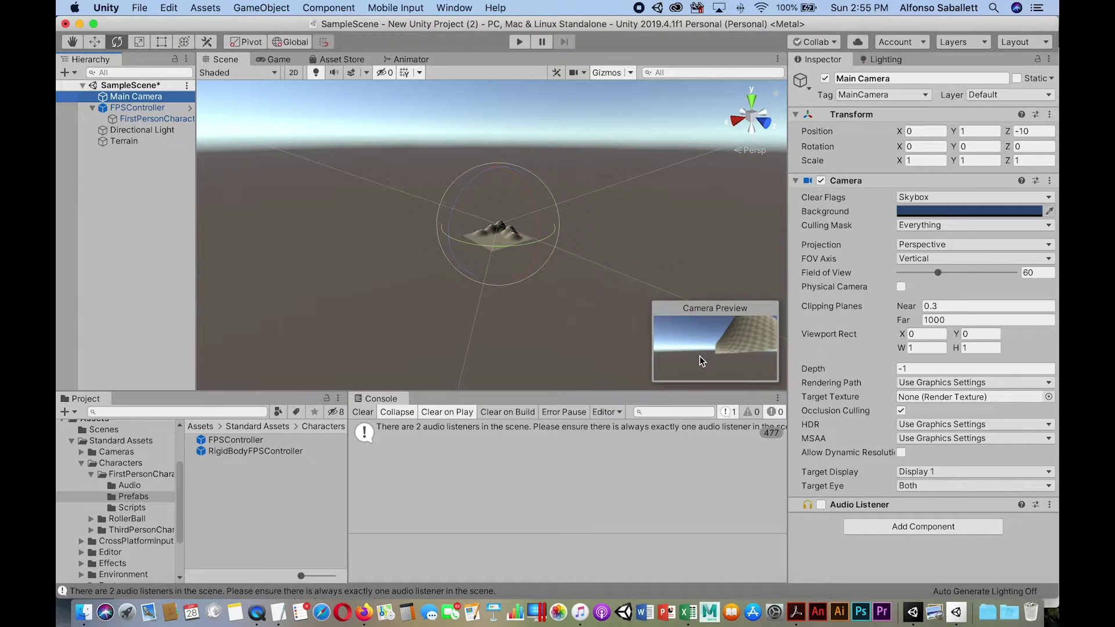
left_click(271, 60)
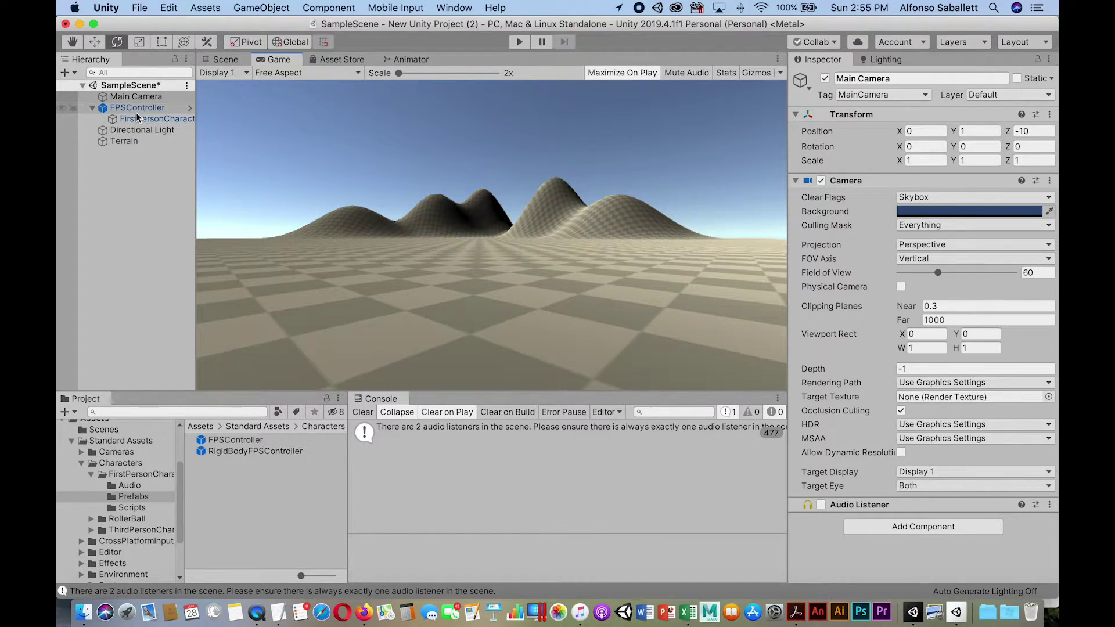
left_click(224, 61)
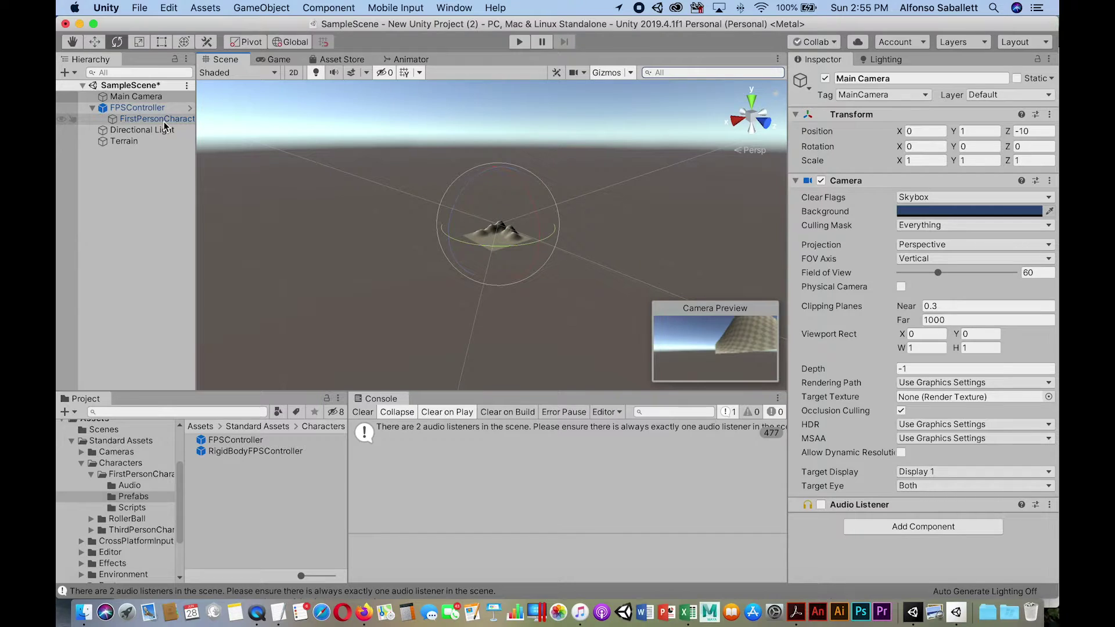
left_click(145, 95)
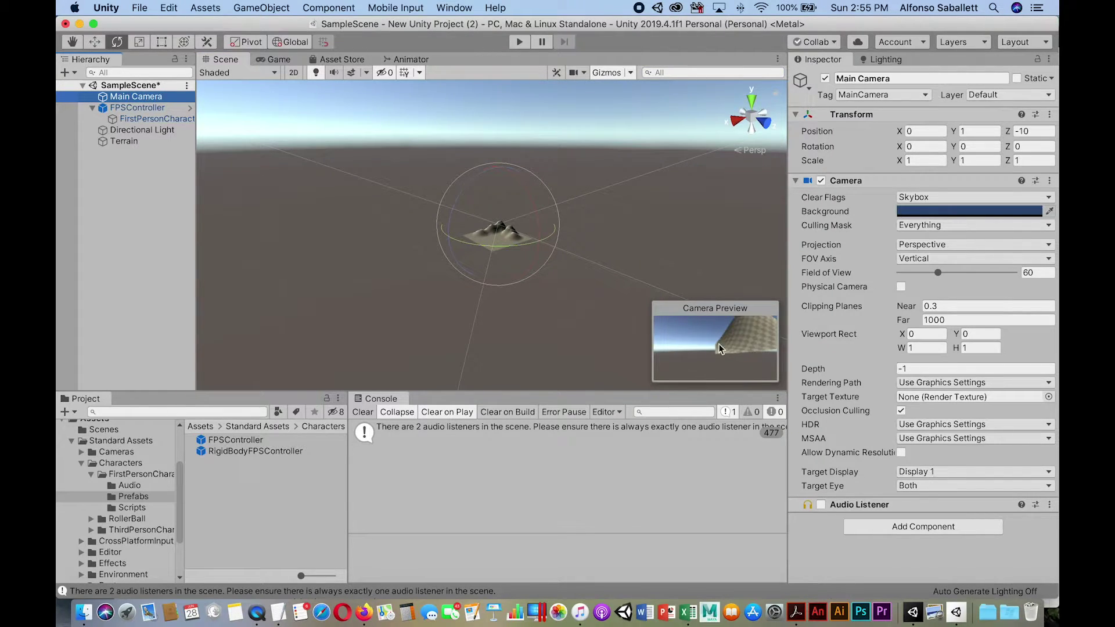
key("f")
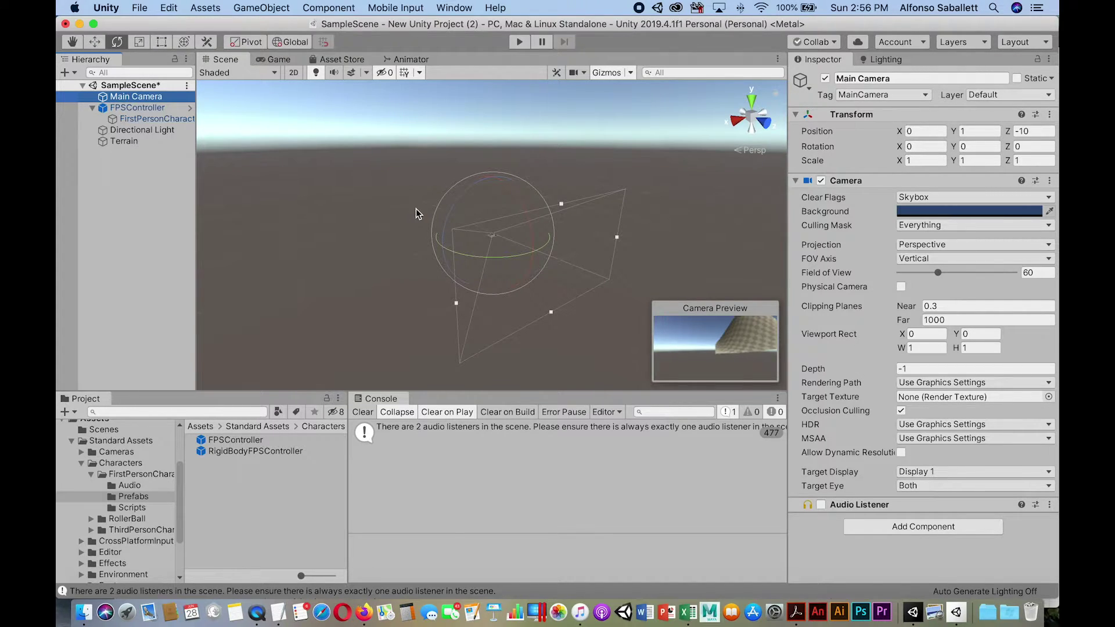
- Raise the Main Camera and tilt it about 81° on X to face the terrain
left_click(97, 45)
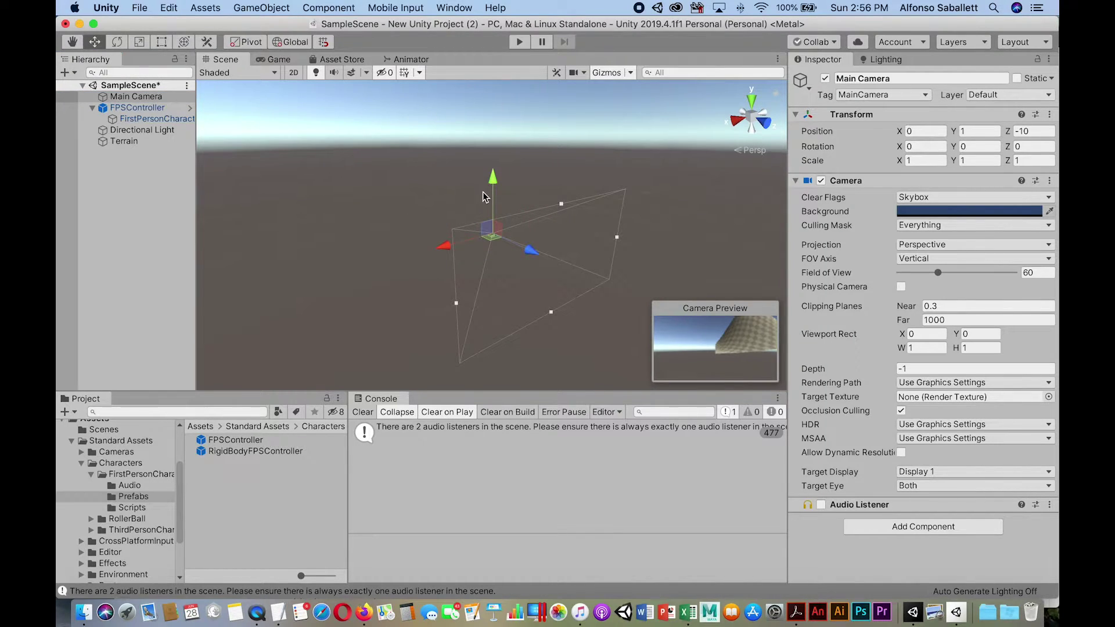
mouse_move(494, 186)
left_mouse_down()
mouse_move(493, 146)
mouse_move(491, 169)
left_mouse_up()
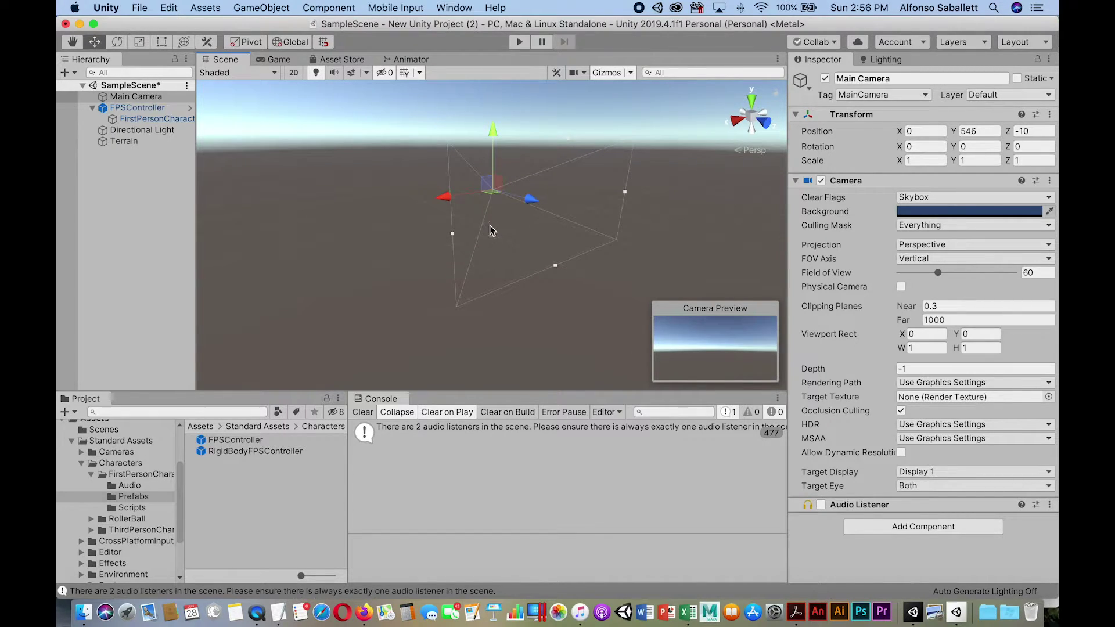
left_click_drag(490, 286, 392, 355, "alt")
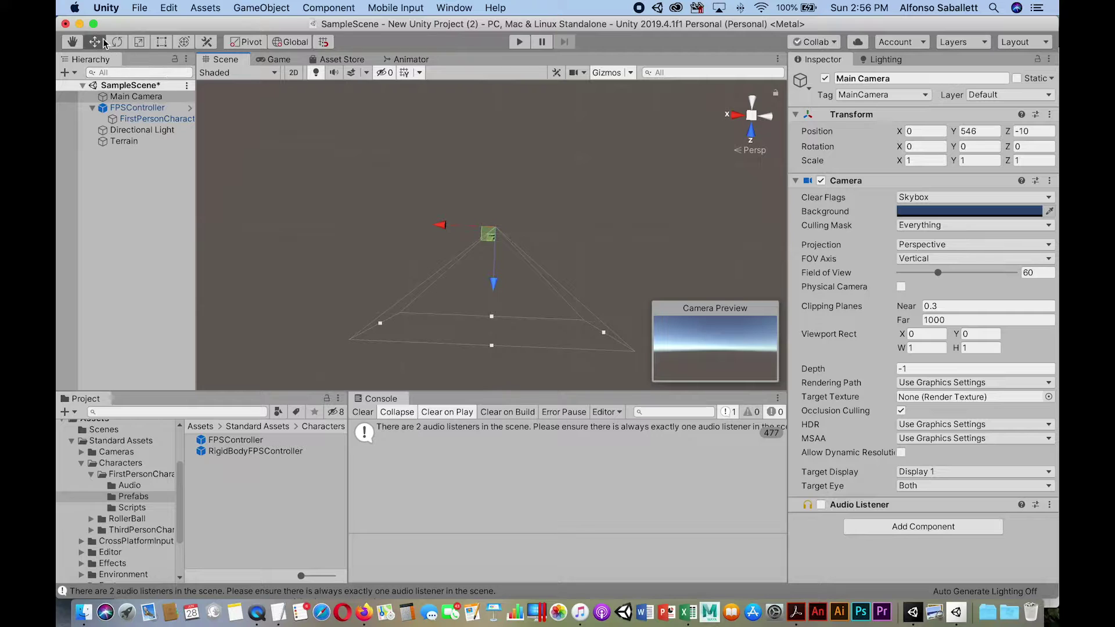
key("e")
left_click_drag(498, 175, 509, 252)
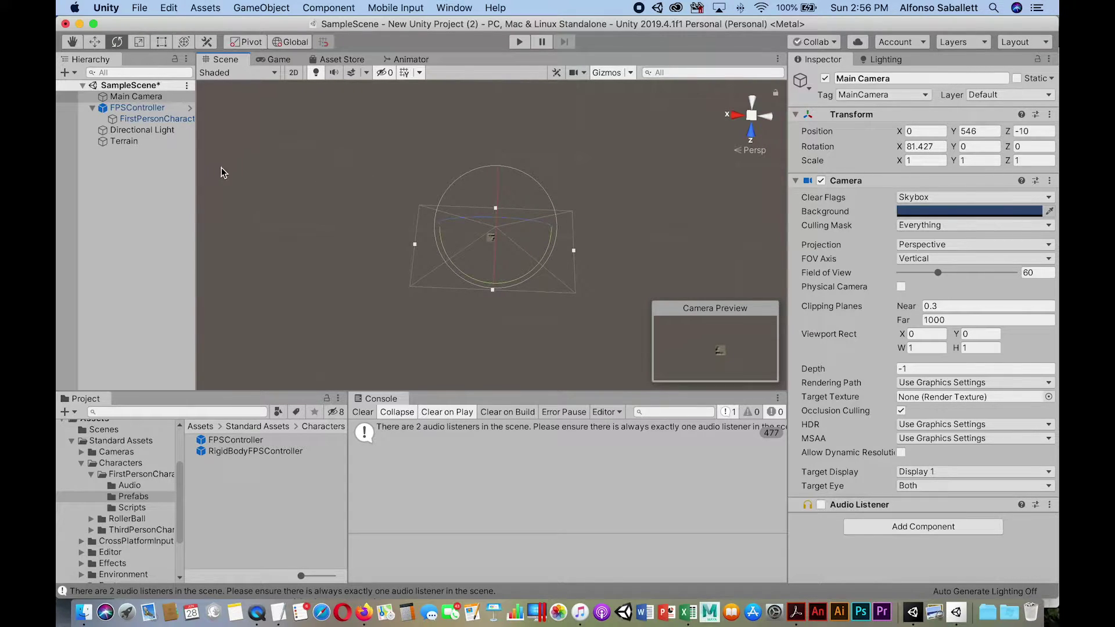
- Lower the Main Camera to height 145 above the terrain
left_click(94, 42)
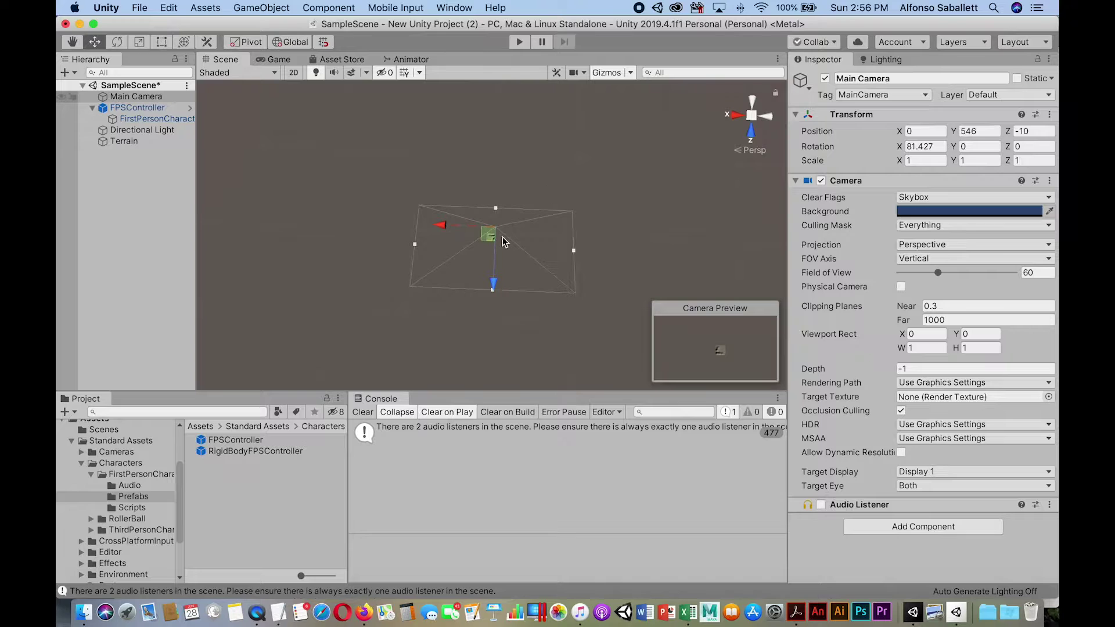
key("alt")
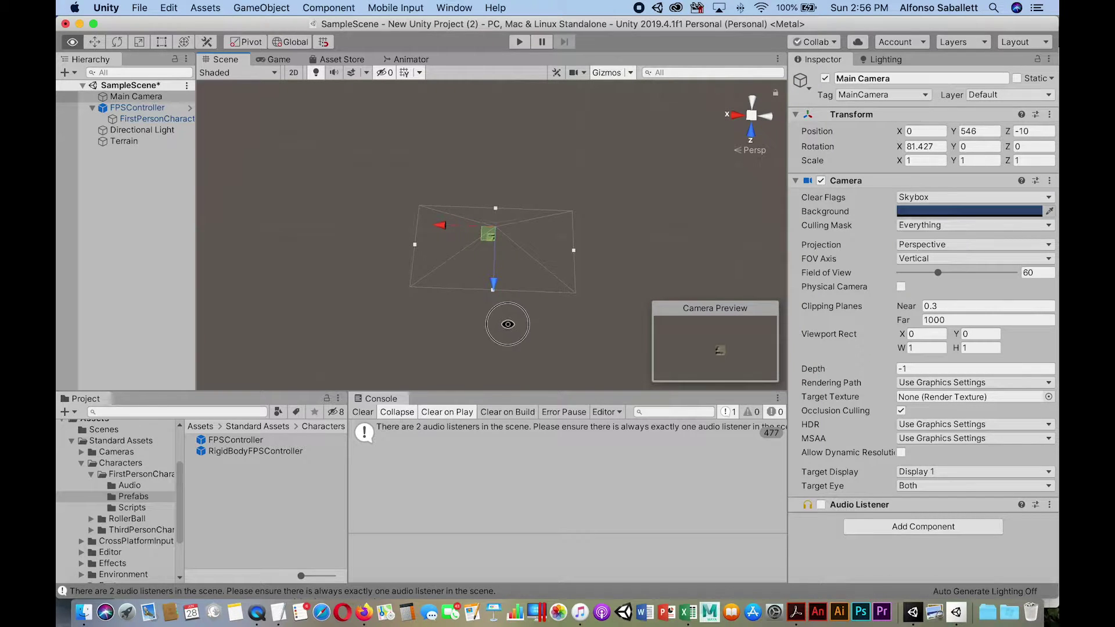
left_click_drag(508, 324, 530, 185, "alt")
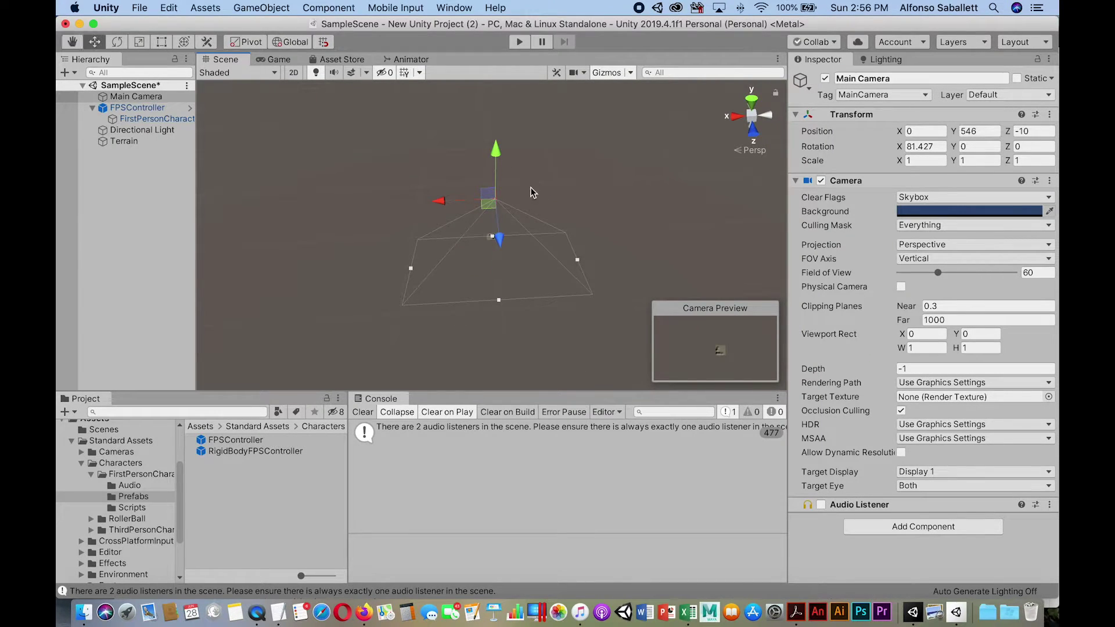
left_click_drag(515, 272, 519, 228, "alt")
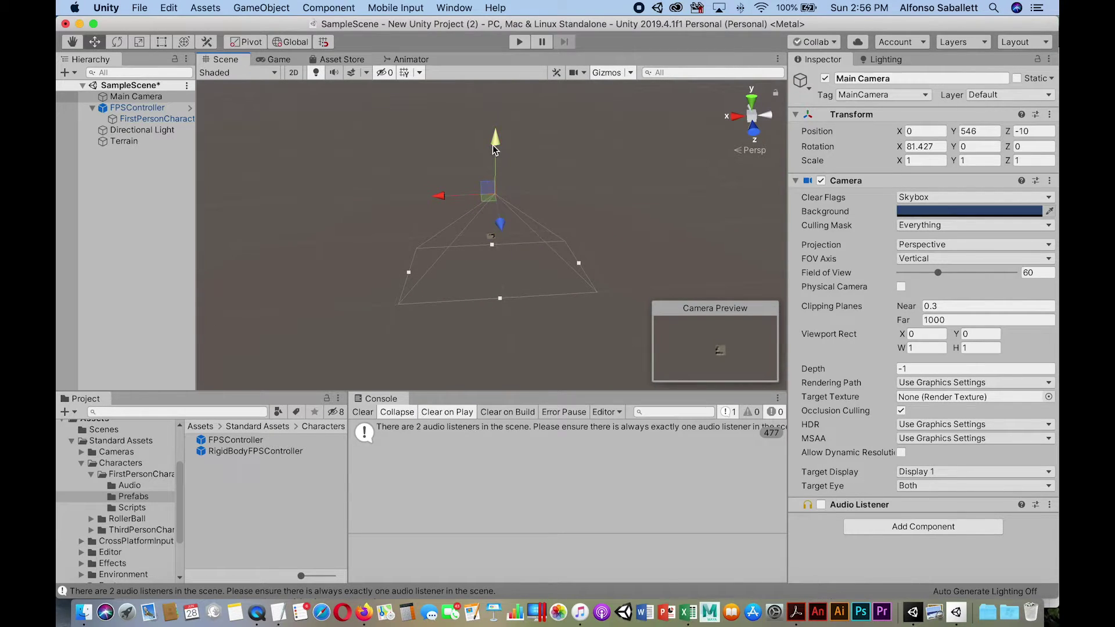
left_click_drag(493, 149, 491, 181)
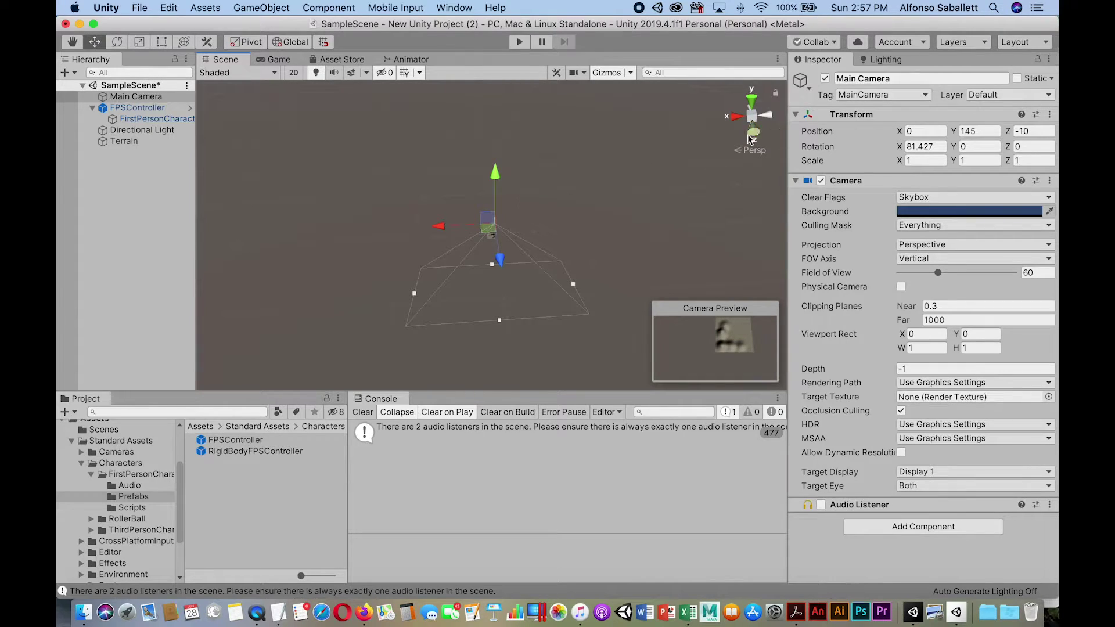
- Move the Main Camera to 42, 84, 28 and view the first-person Game view
left_click(486, 235)
mouse_move(486, 235)
left_mouse_down()
mouse_move(505, 230)
mouse_move(481, 238)
left_mouse_up()
left_click_drag(491, 175, 490, 190)
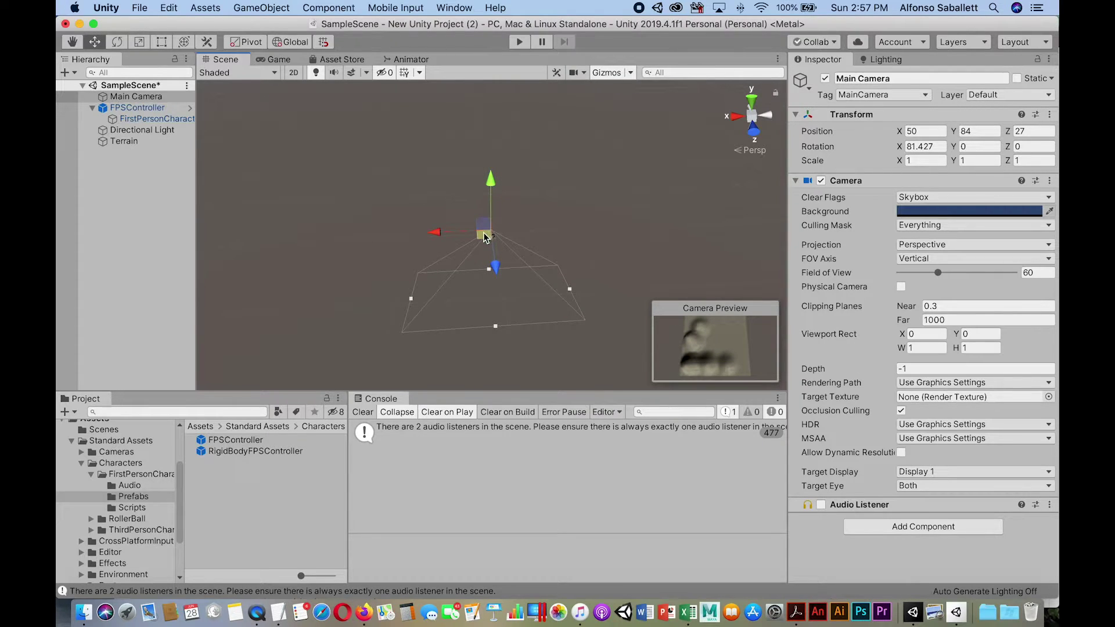
left_click_drag(484, 233, 484, 233)
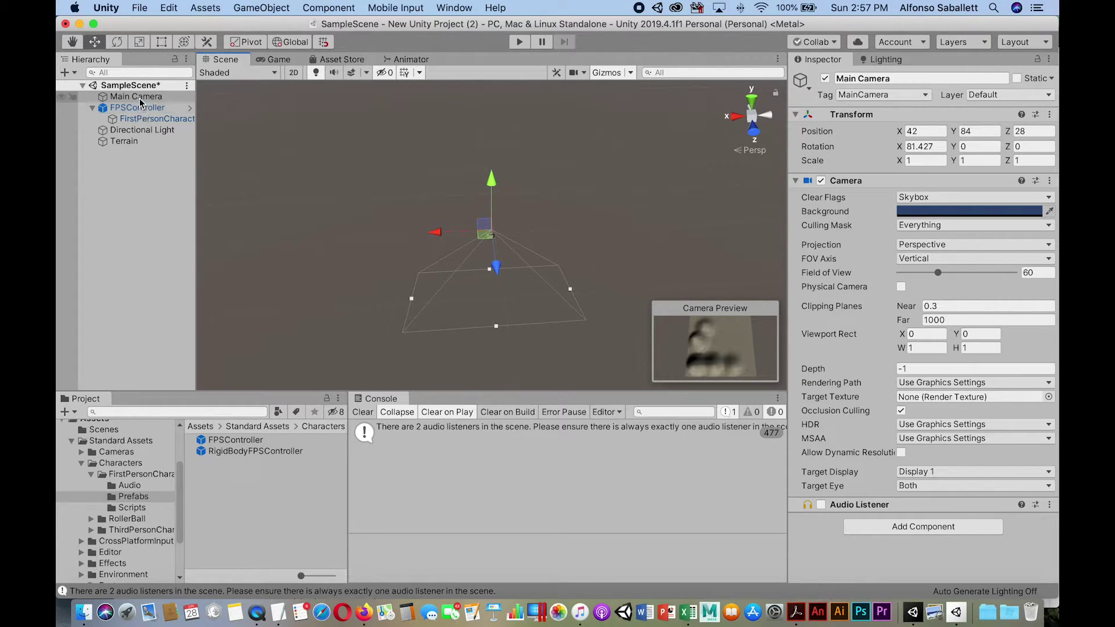
left_click(147, 119)
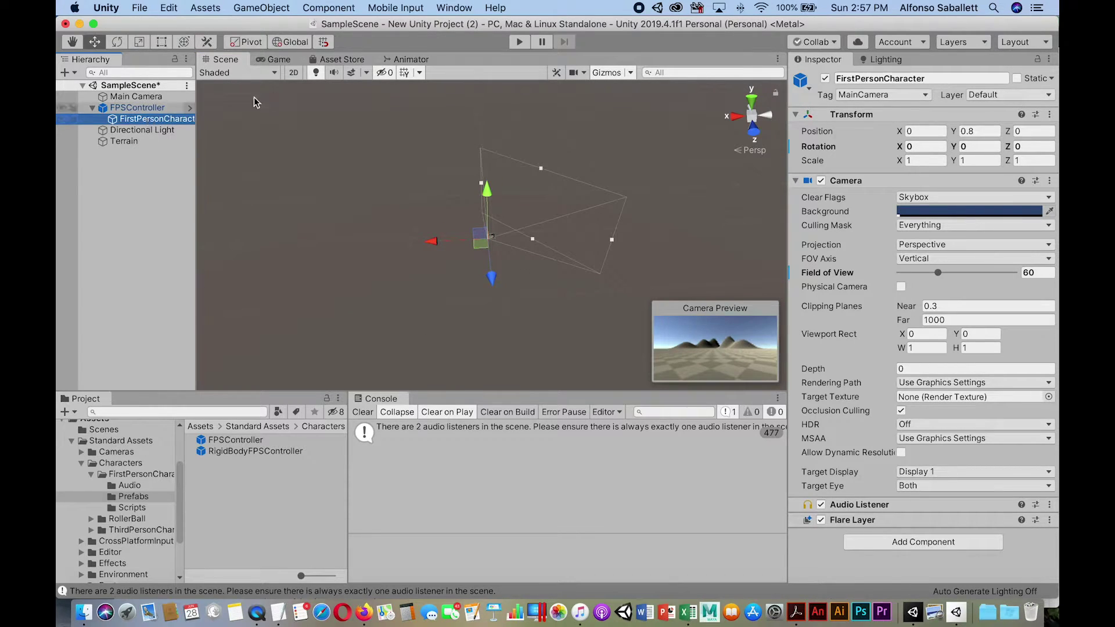
left_click(279, 60)
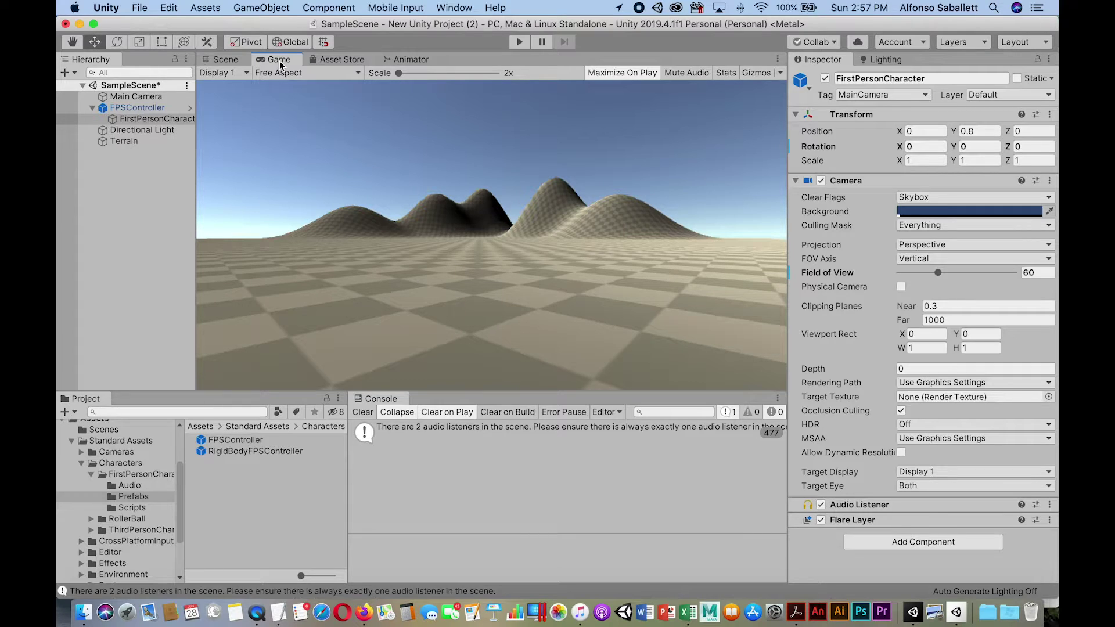
left_click(143, 97)
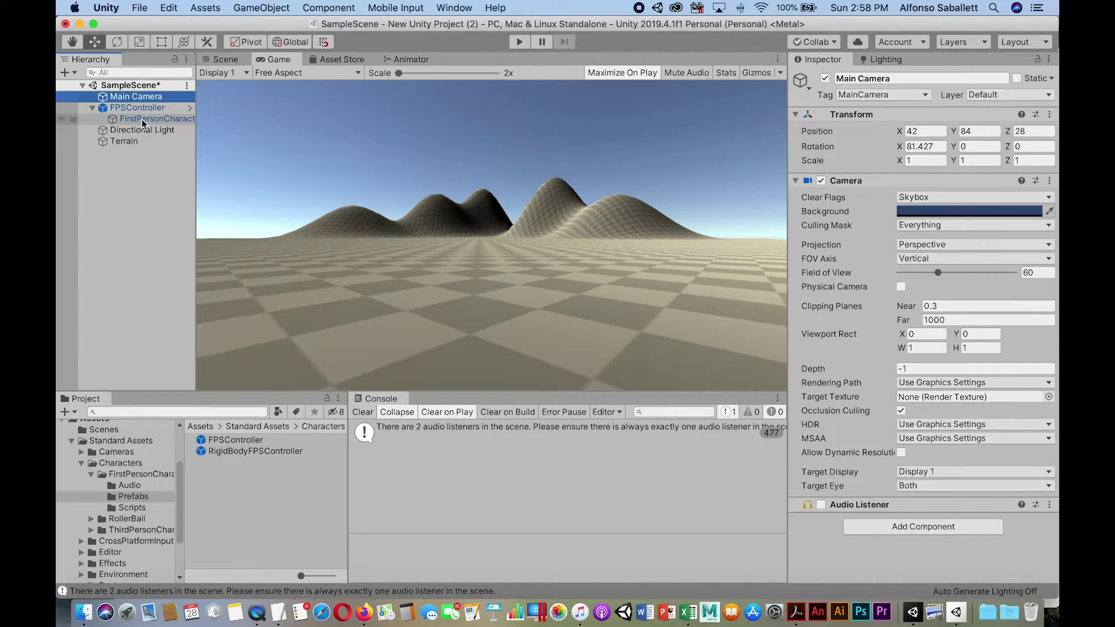
left_click(141, 119)
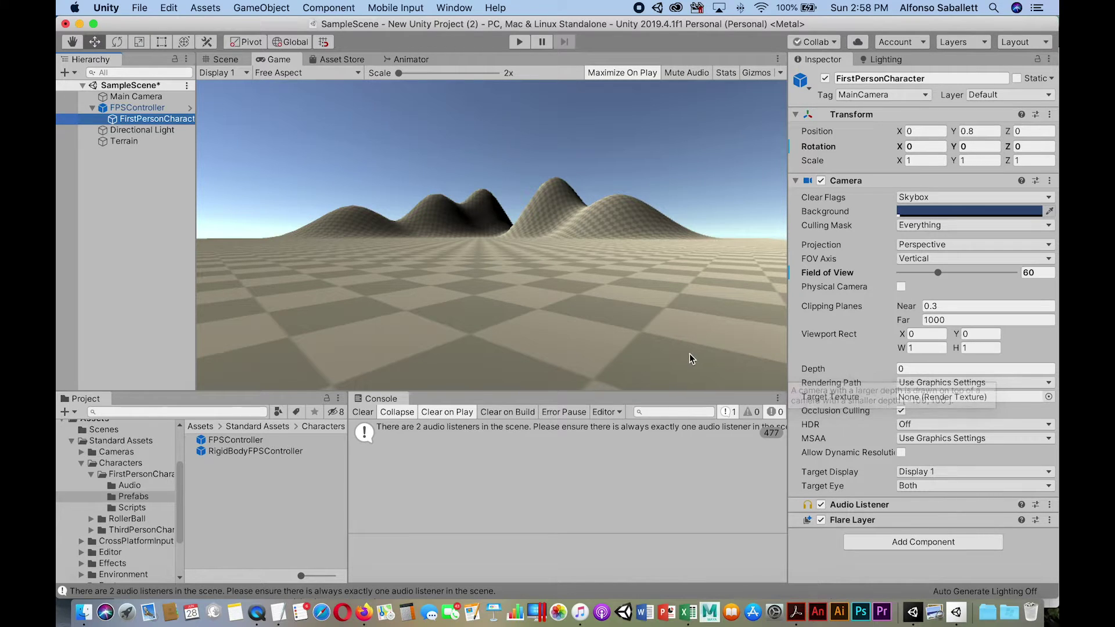
left_click(147, 99)
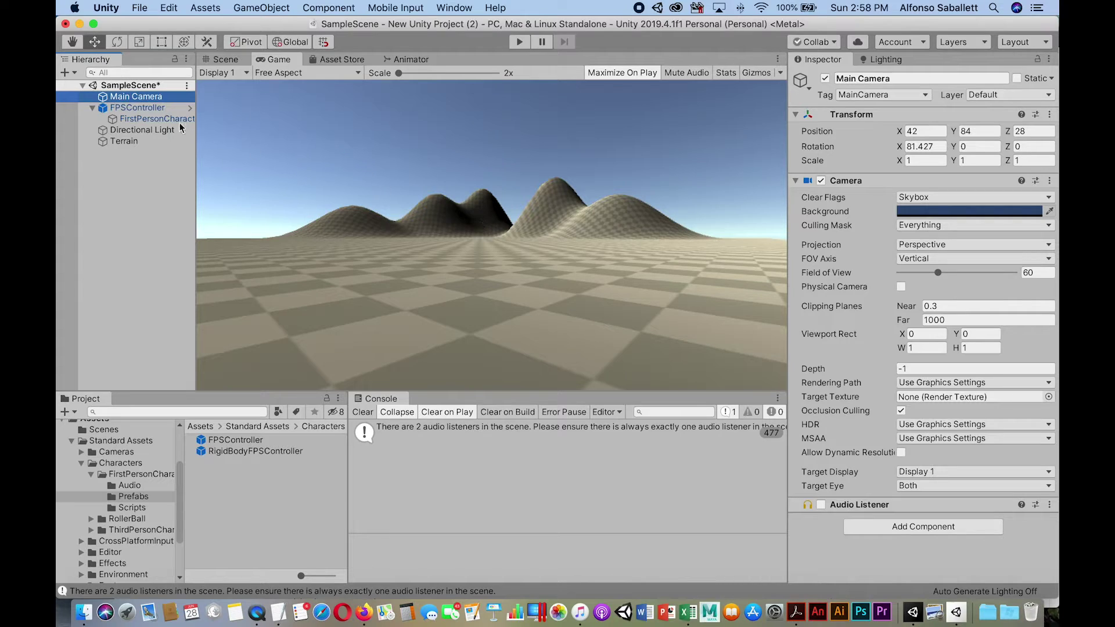
left_click(904, 368)
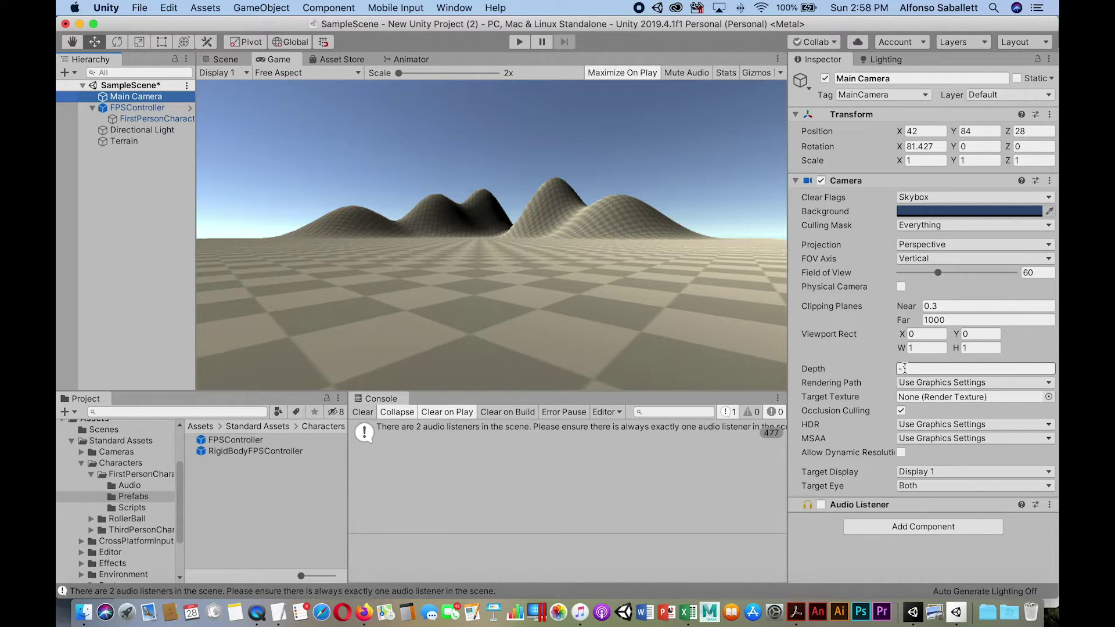
left_click(815, 352)
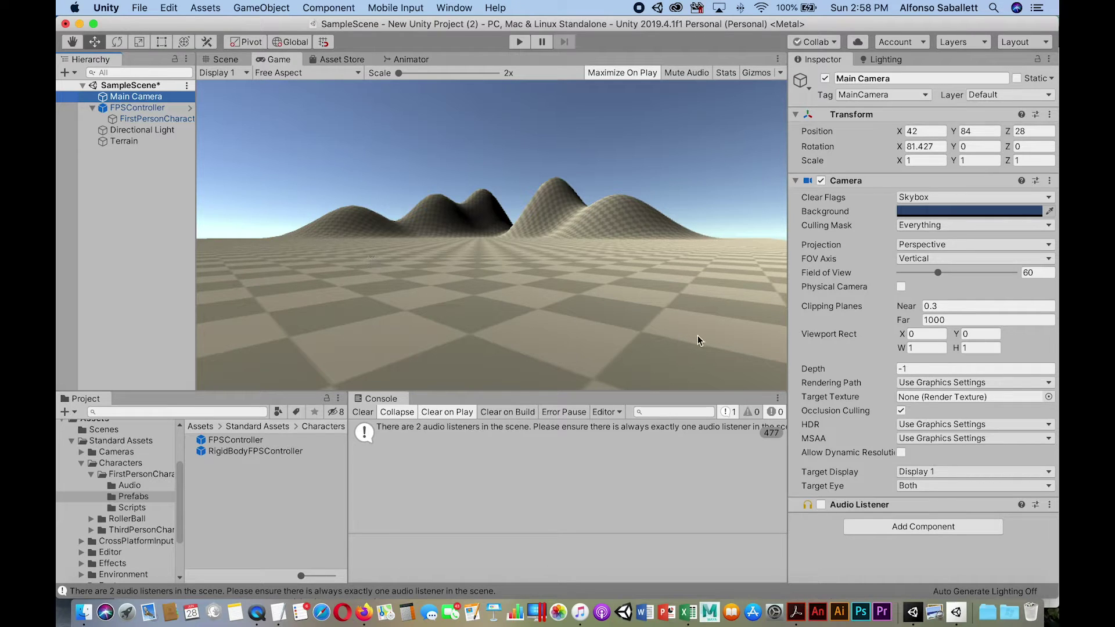
left_click(894, 369)
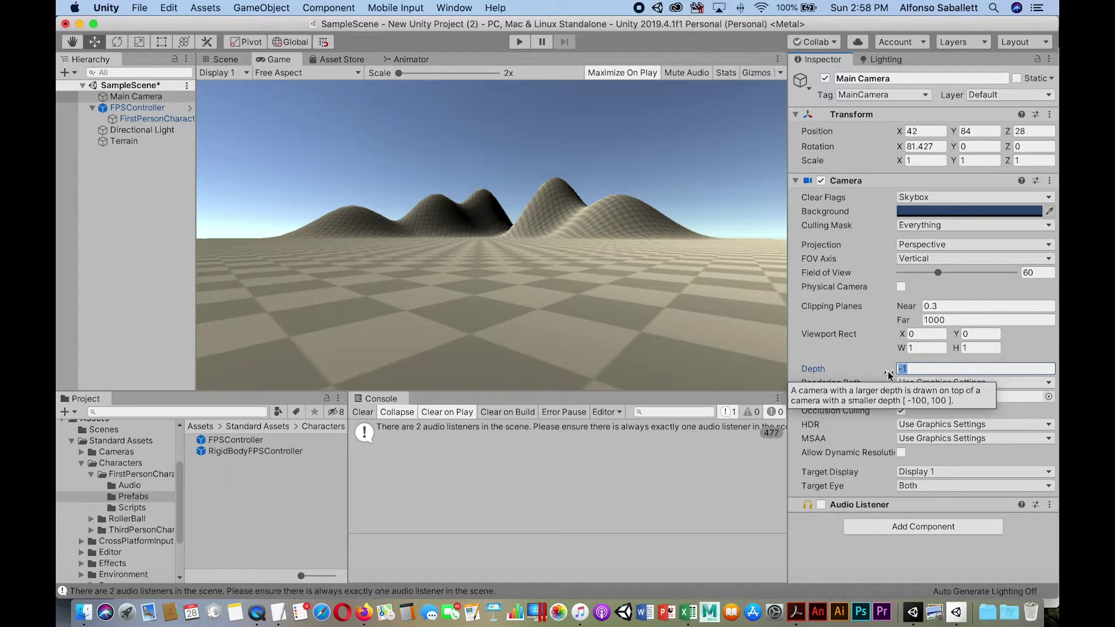
type("0")
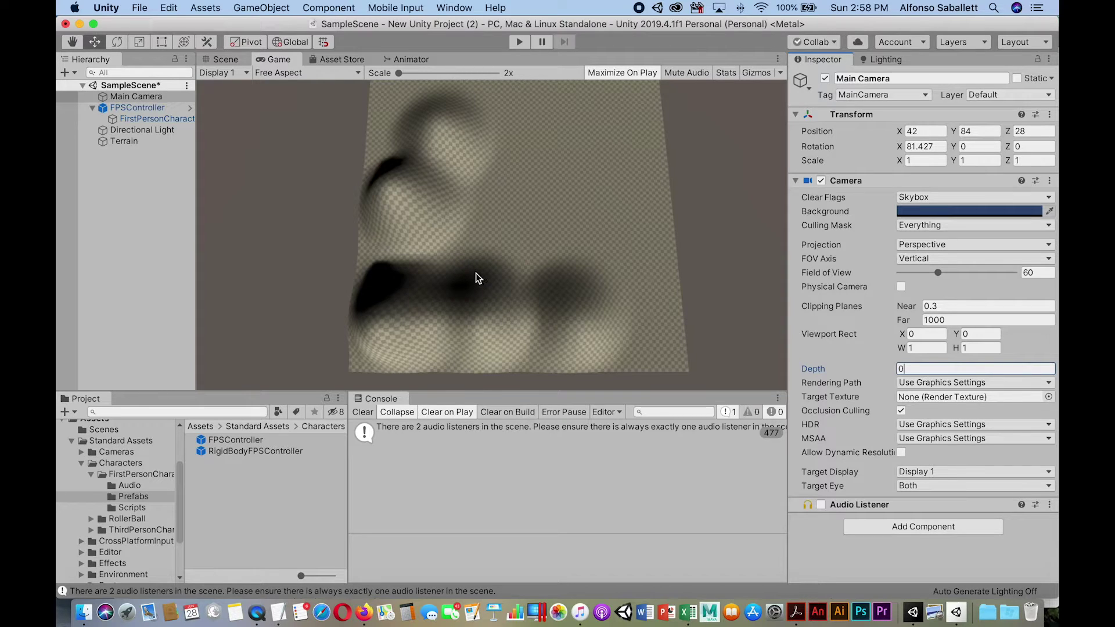
- Compare the Scene and Game views and test-play the Main Camera's top-down render
left_click(224, 61)
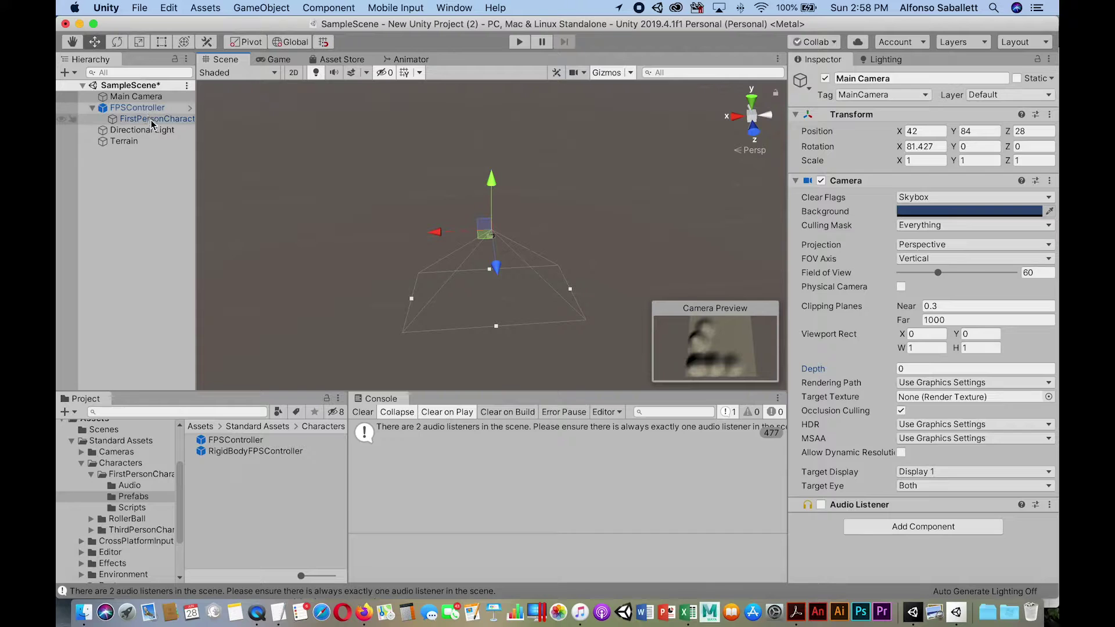
left_click(277, 60)
key("super+p")
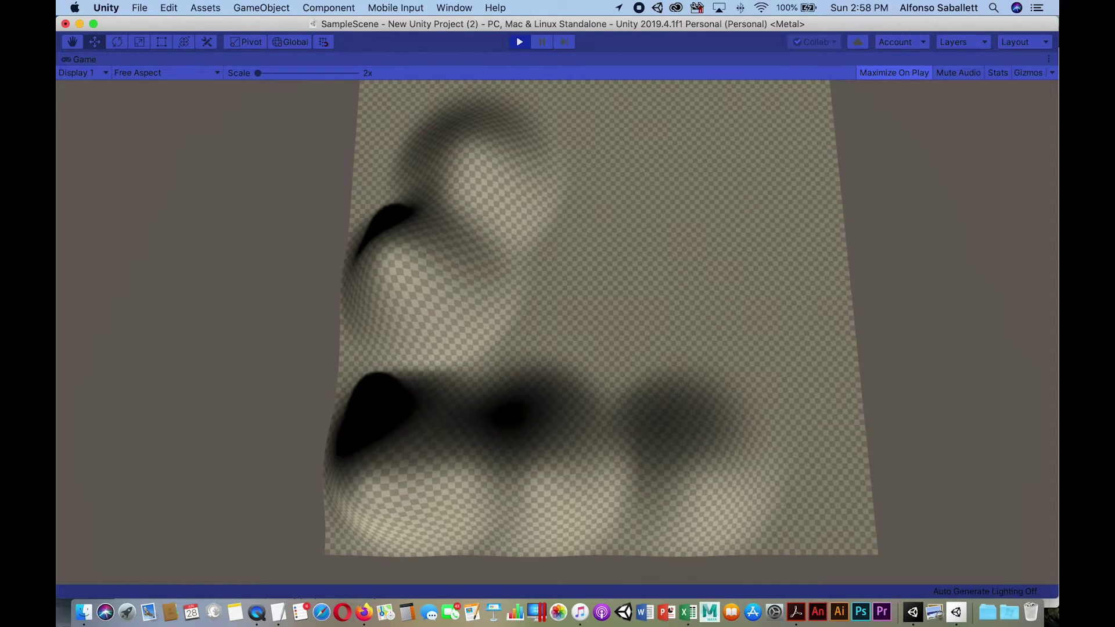
key("super+p")
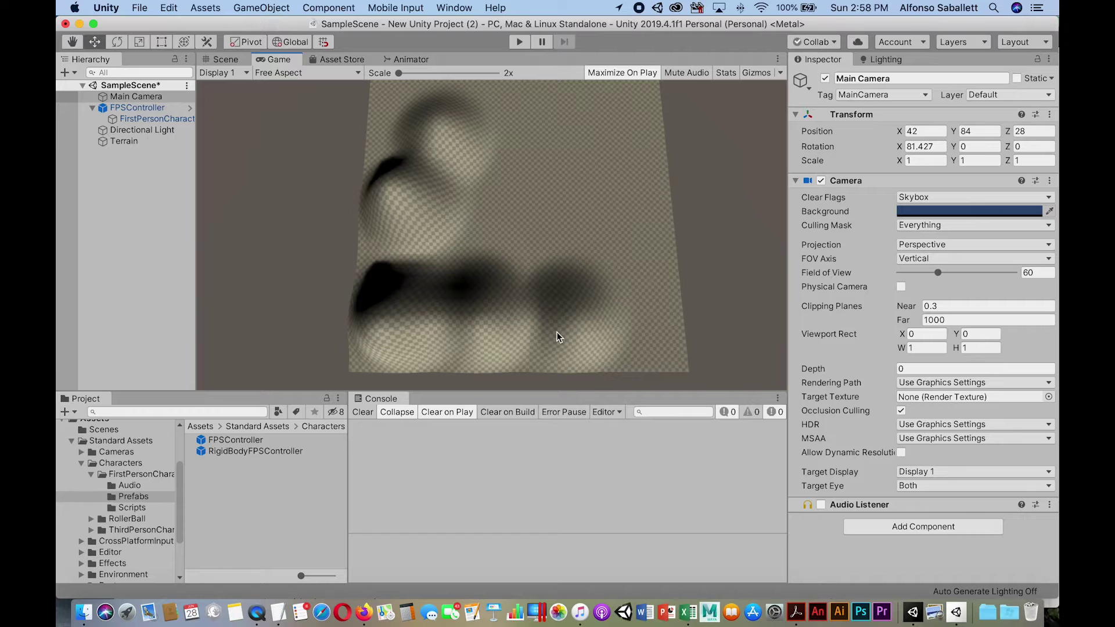
left_click(234, 61)
- Set the Main Camera's Viewport Rect X to 0.85 and Y to 0.75
left_click(277, 61)
left_click_drag(902, 336, 927, 334)
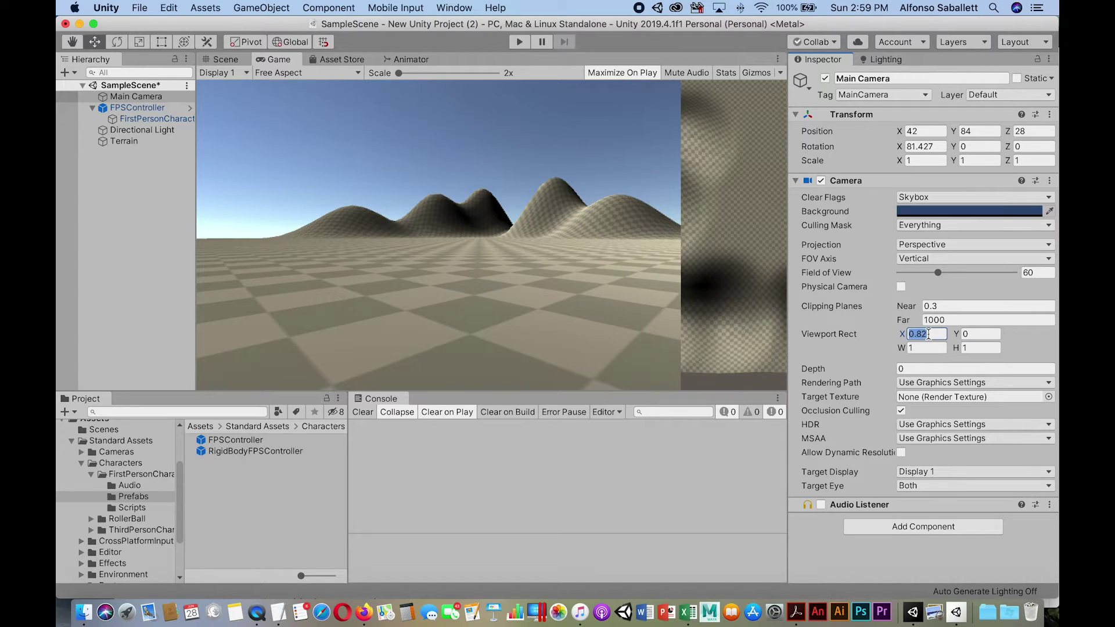
left_click(929, 335)
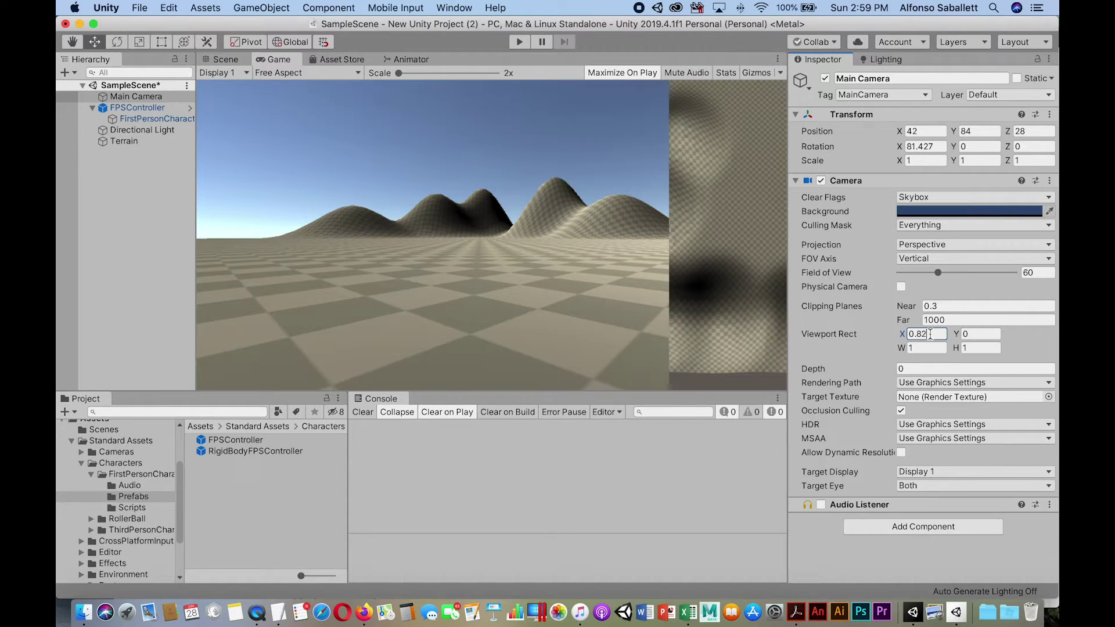
key("BackSpace")
type("5")
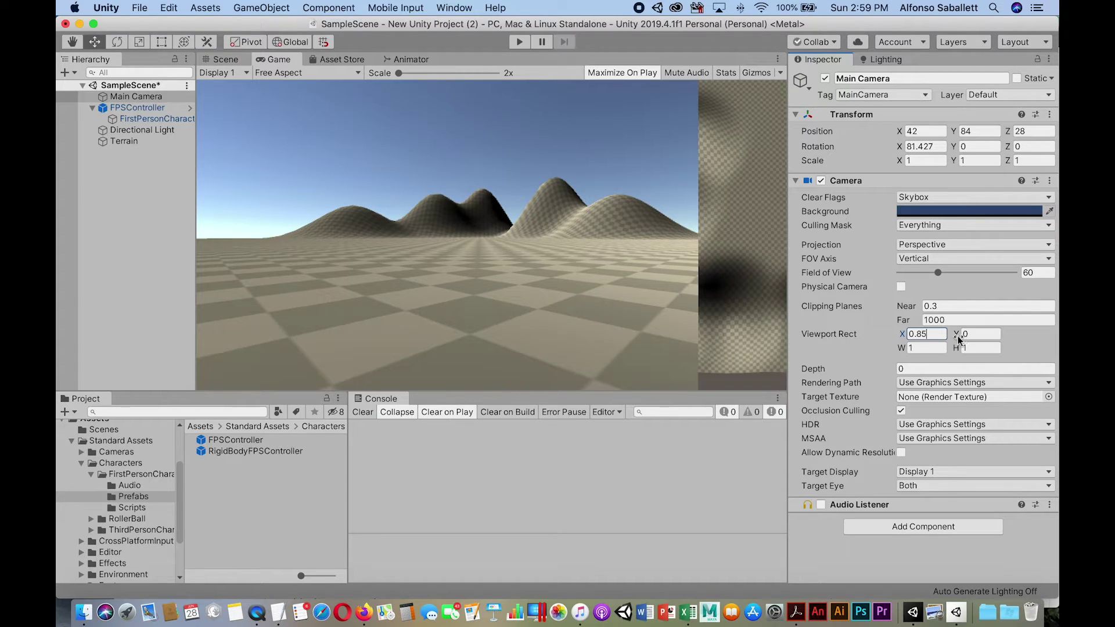
left_click(955, 335)
left_click_drag(955, 335, 979, 341)
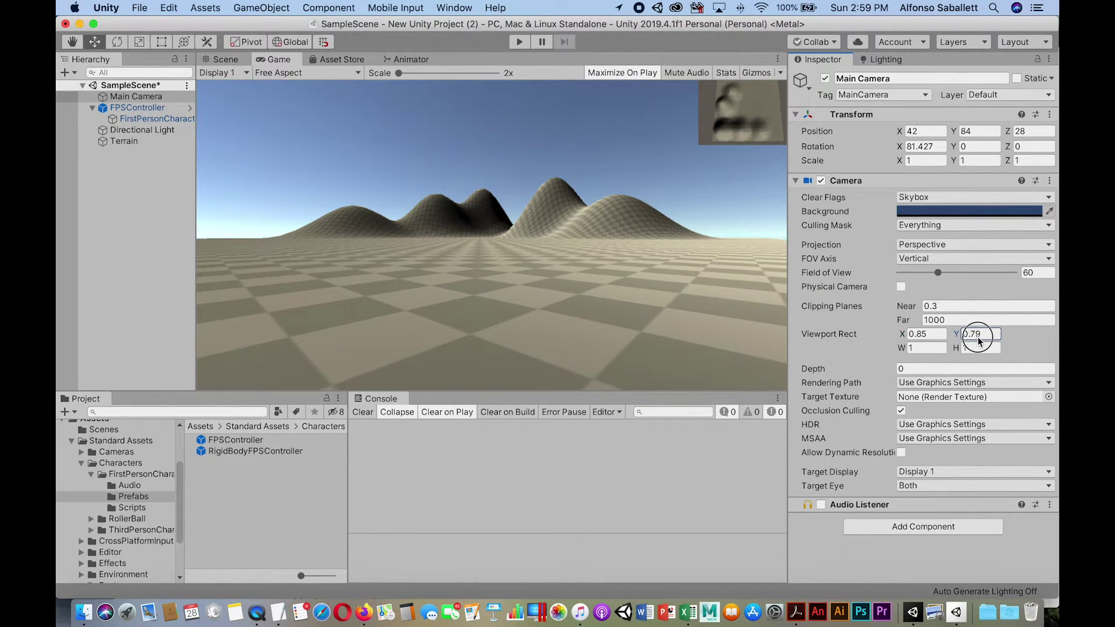
left_click(980, 335)
key("BackSpace")
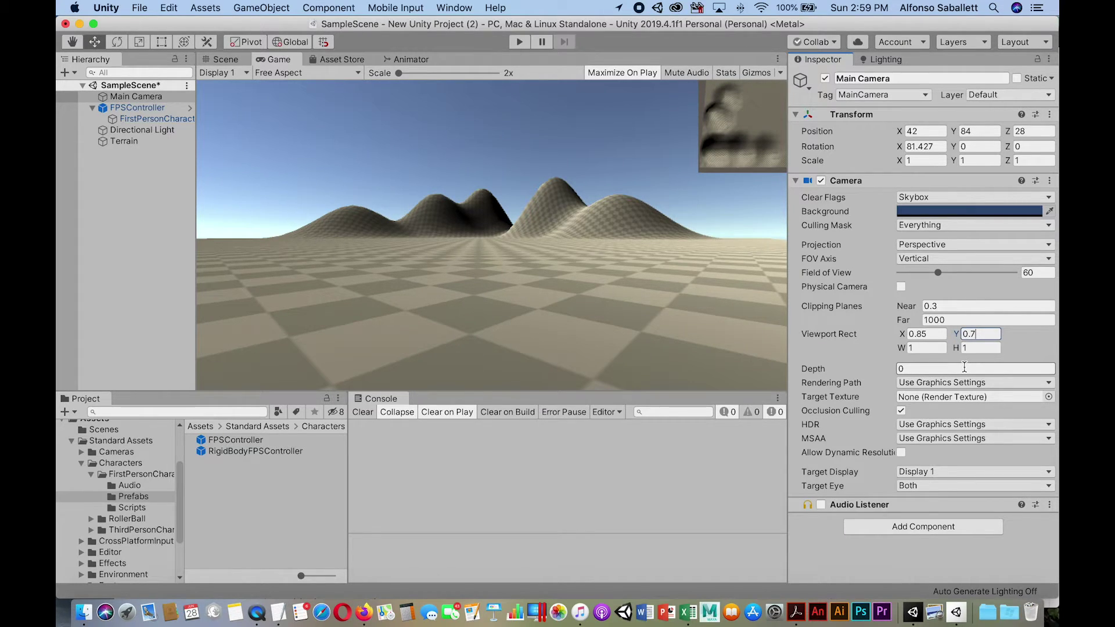
type("7")
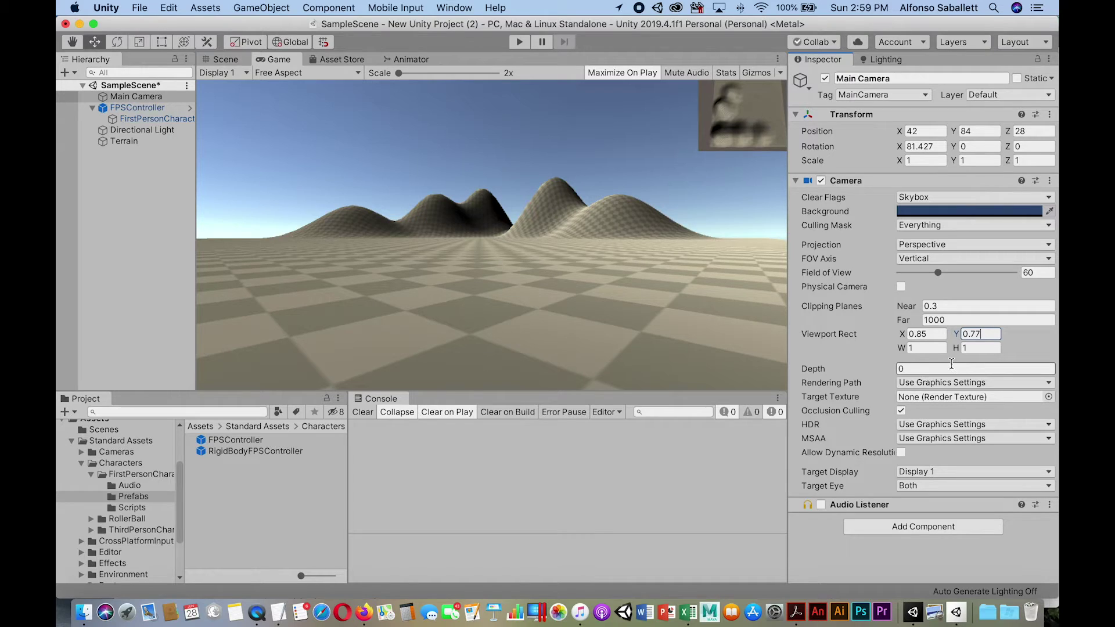
key("BackSpace")
type("5")
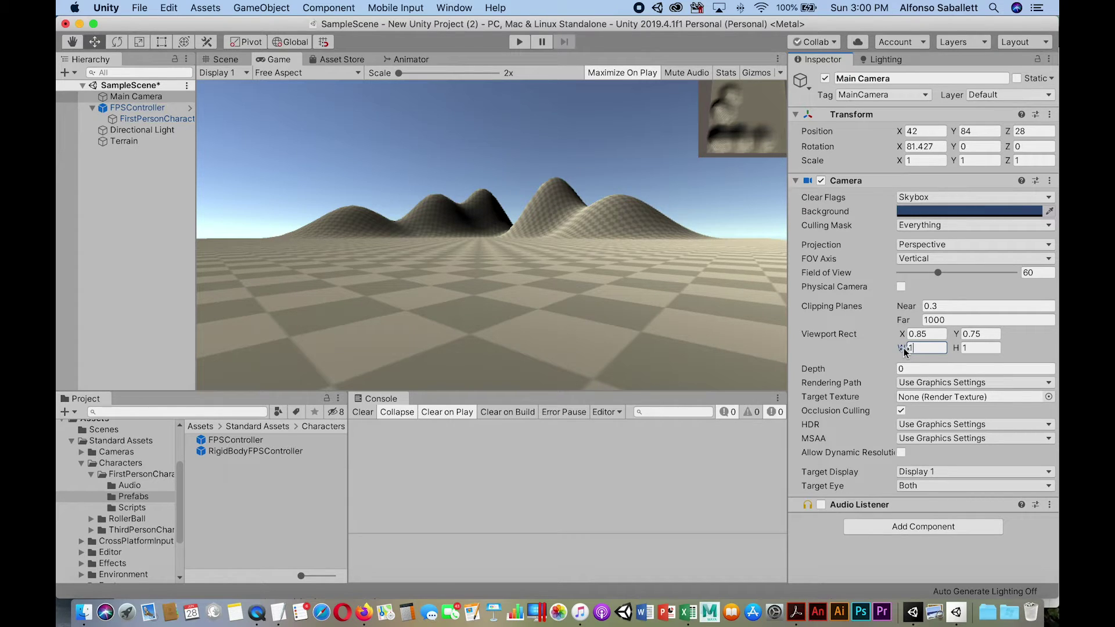
- Set the Main Camera's Viewport Rect W and H both to 0.25
left_click_drag(904, 347, 880, 354)
left_click(936, 348)
key("BackSpace")
type(".")
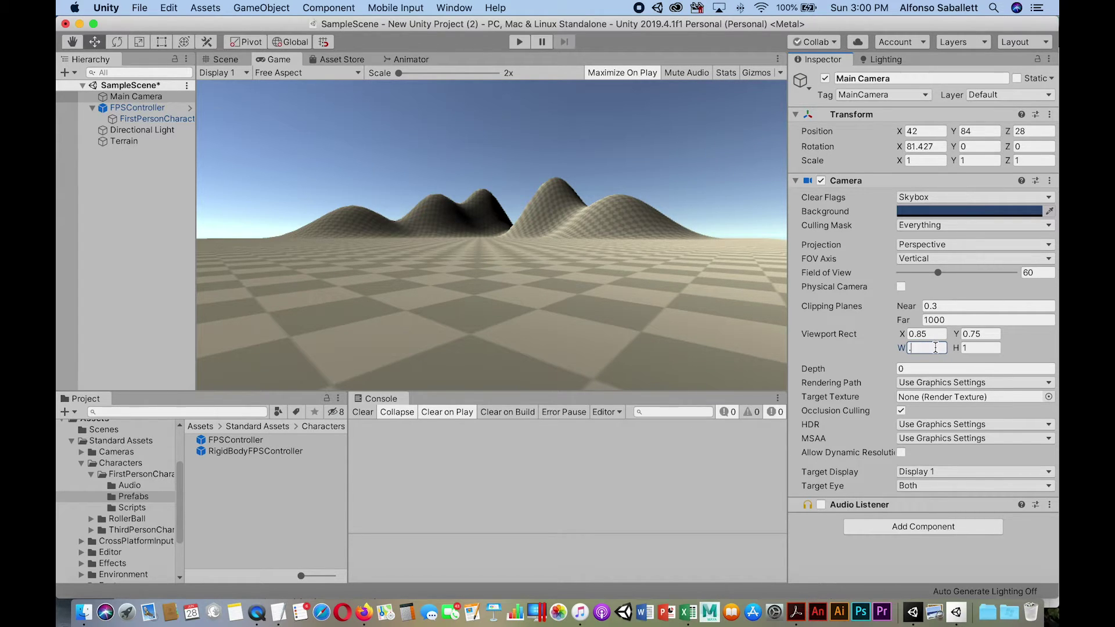
type("25")
key("Tab")
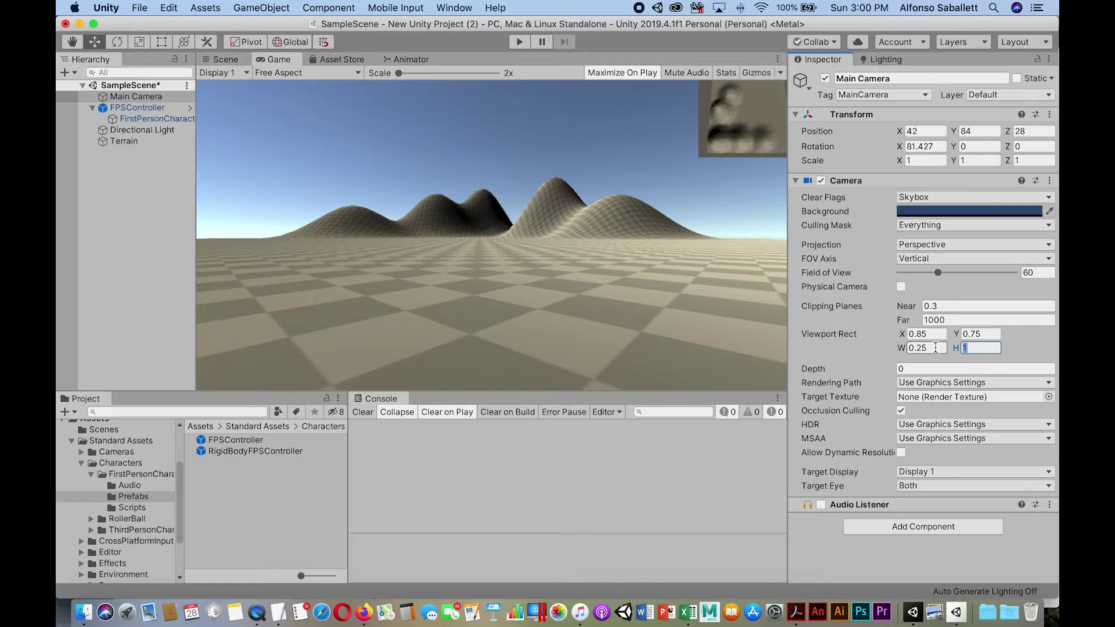
type(".")
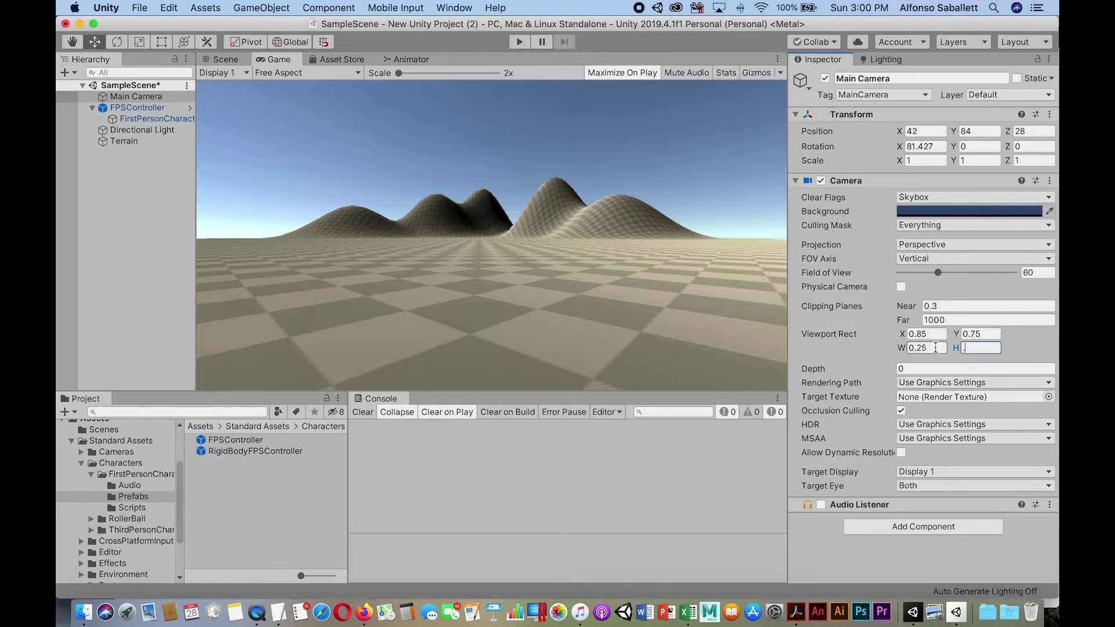
type("2")
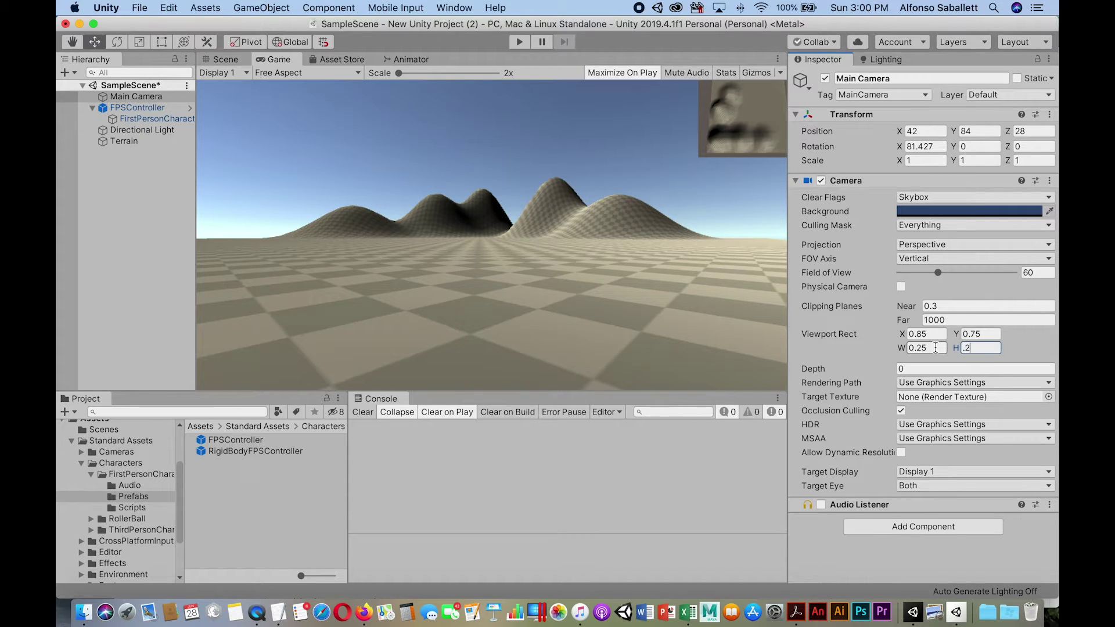
type("5")
- Test-play the top-right mini-map inset from the Scene view, then select FPSController
left_click(219, 60)
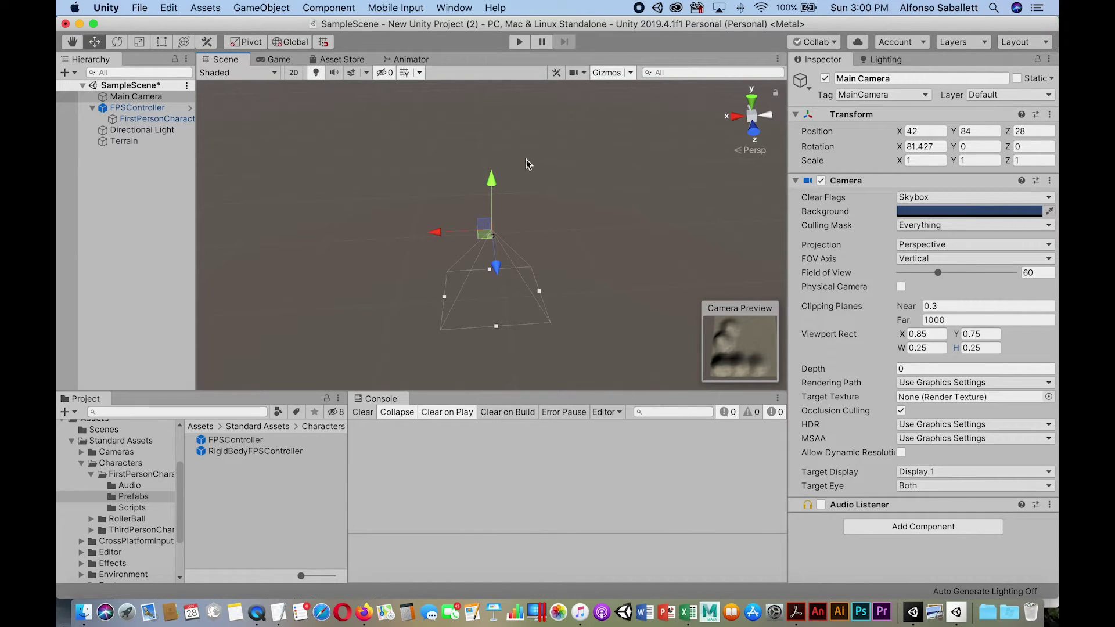
key("super+p")
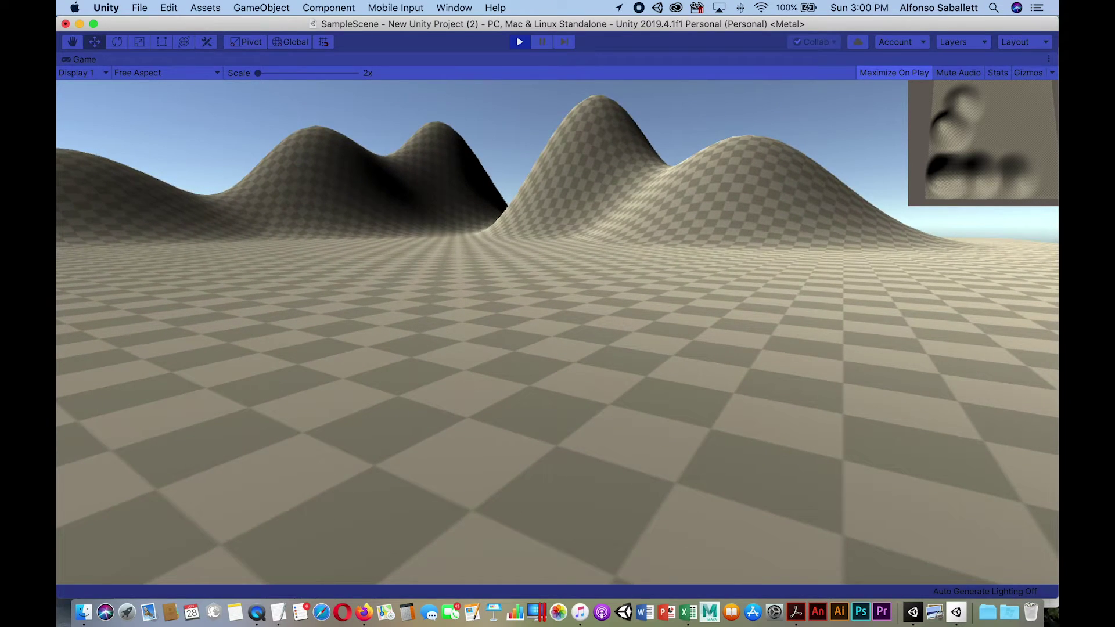
key("super+p")
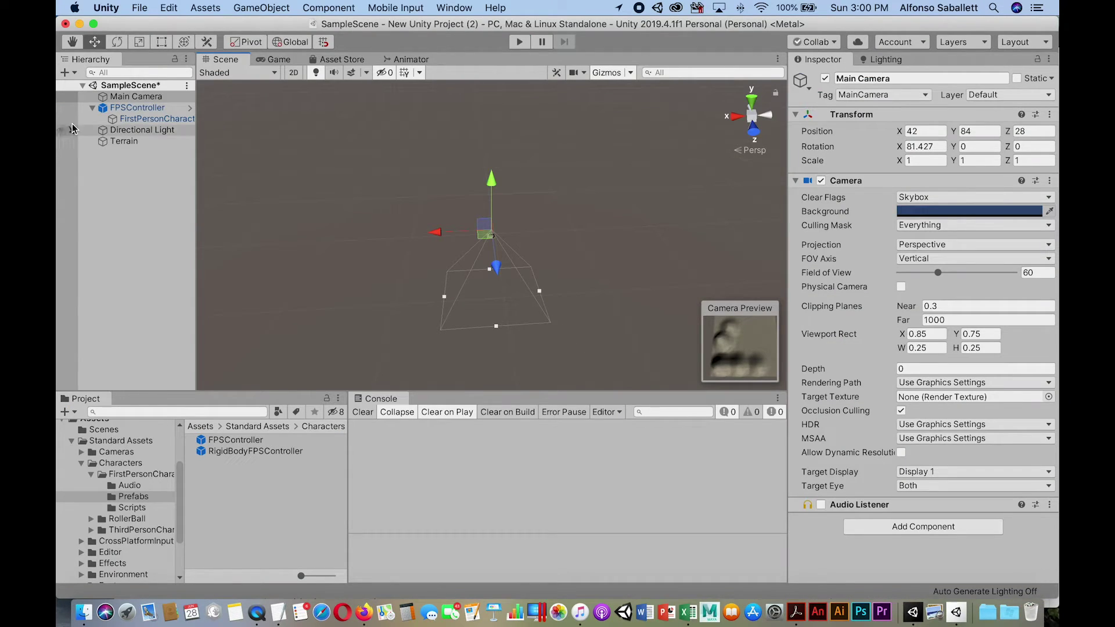
left_click(138, 109)
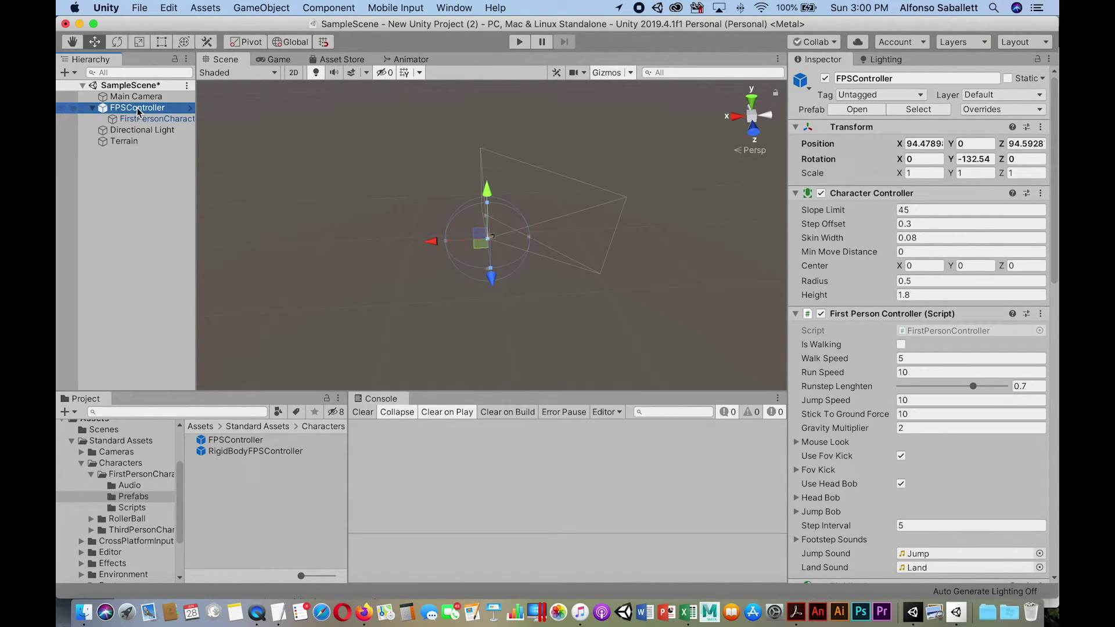
- Add a Cube as a child of FPSController, frame it, and select FirstPersonCharacter
right_click(138, 111)
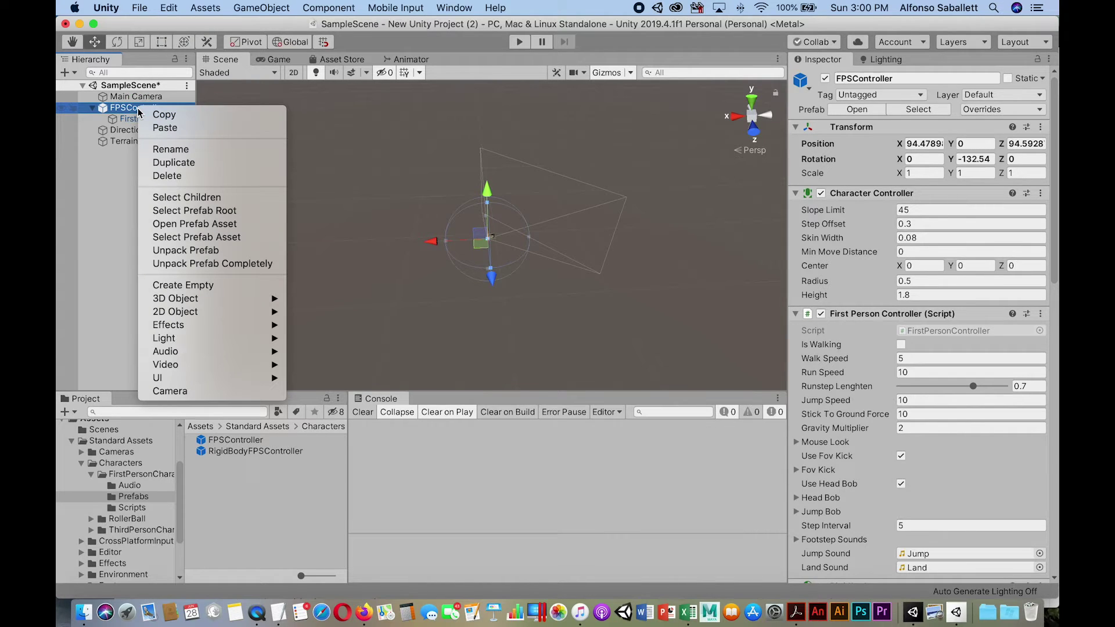
left_click(121, 111)
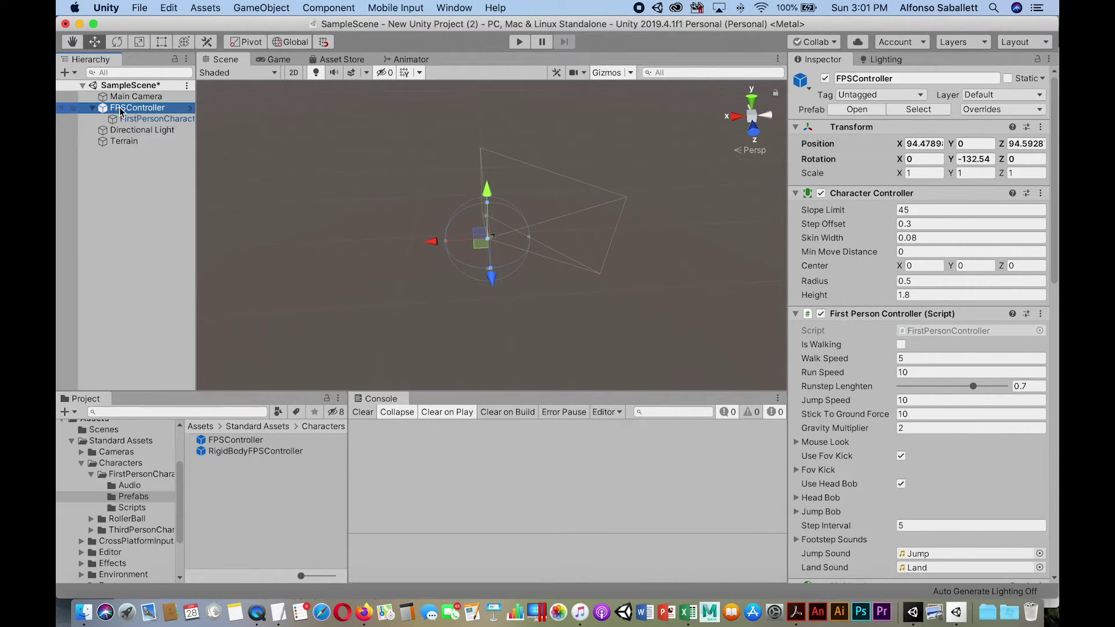
right_click(121, 111)
mouse_move(209, 299)
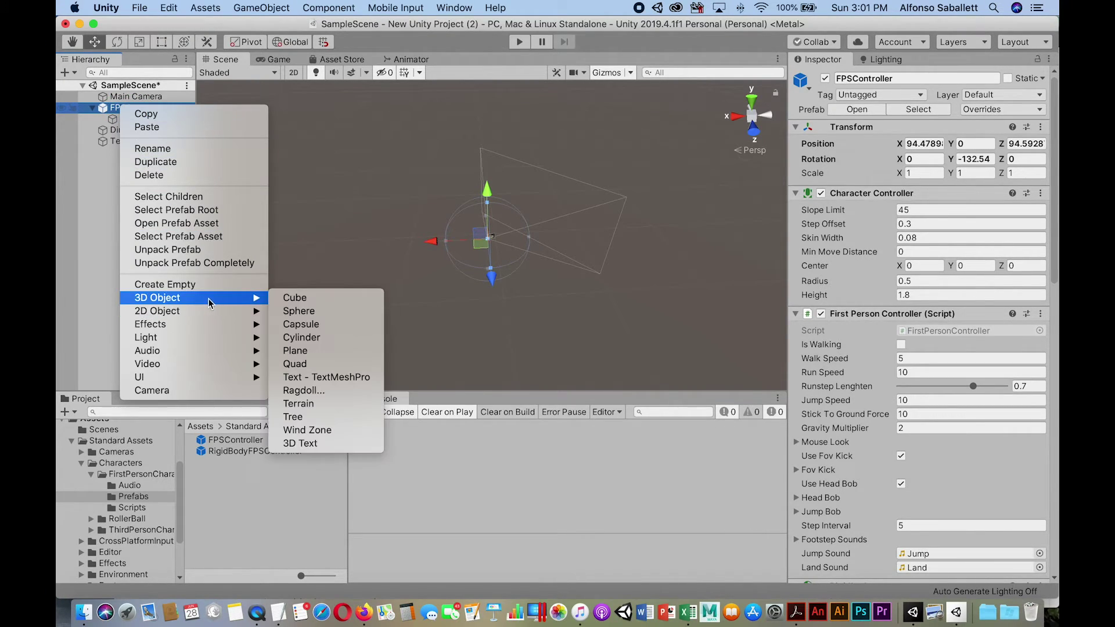
left_click(288, 299)
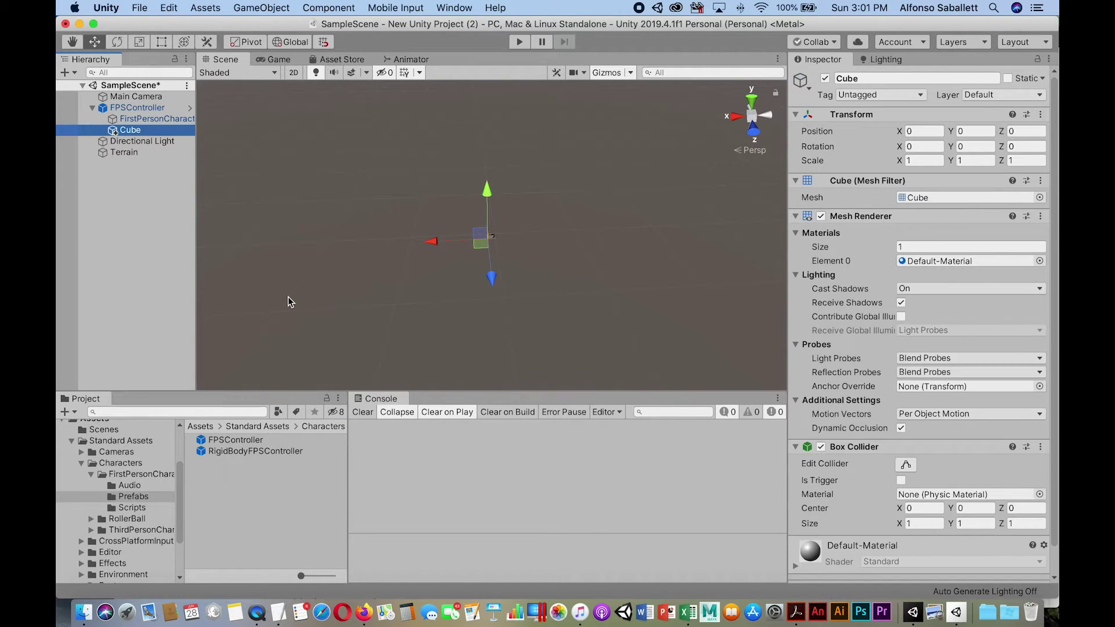
key("f")
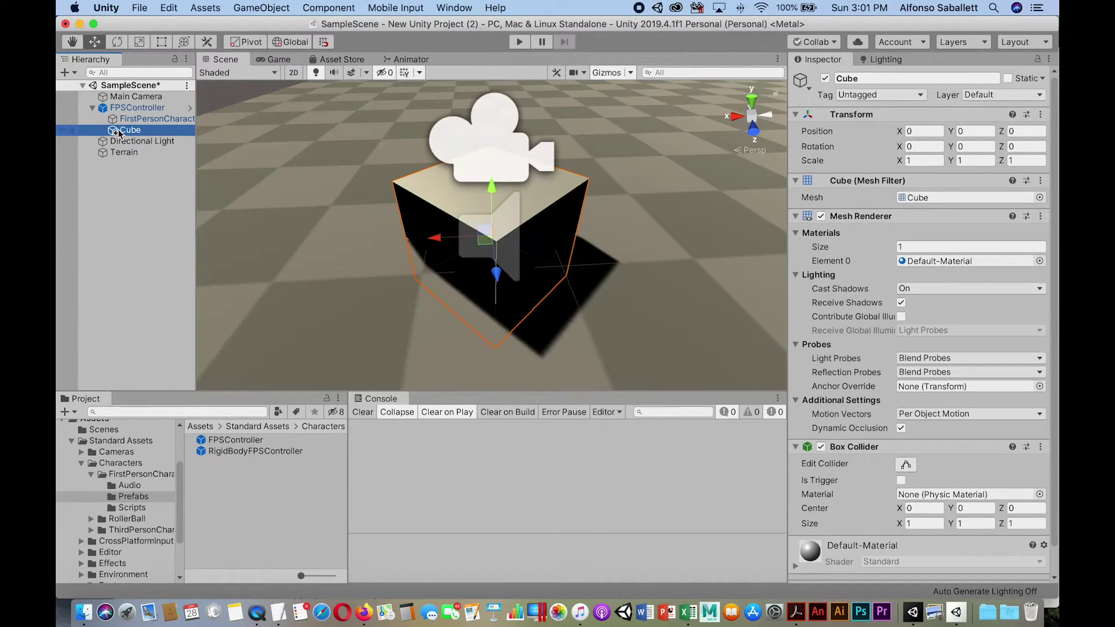
scroll(343, 186, "down", 10)
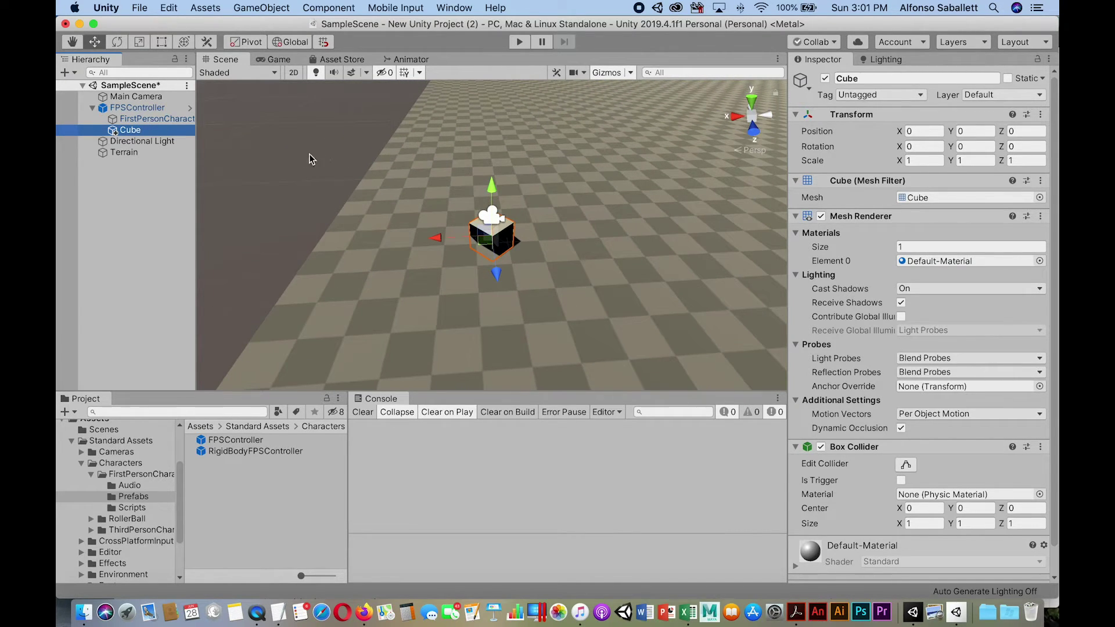
left_click(156, 120)
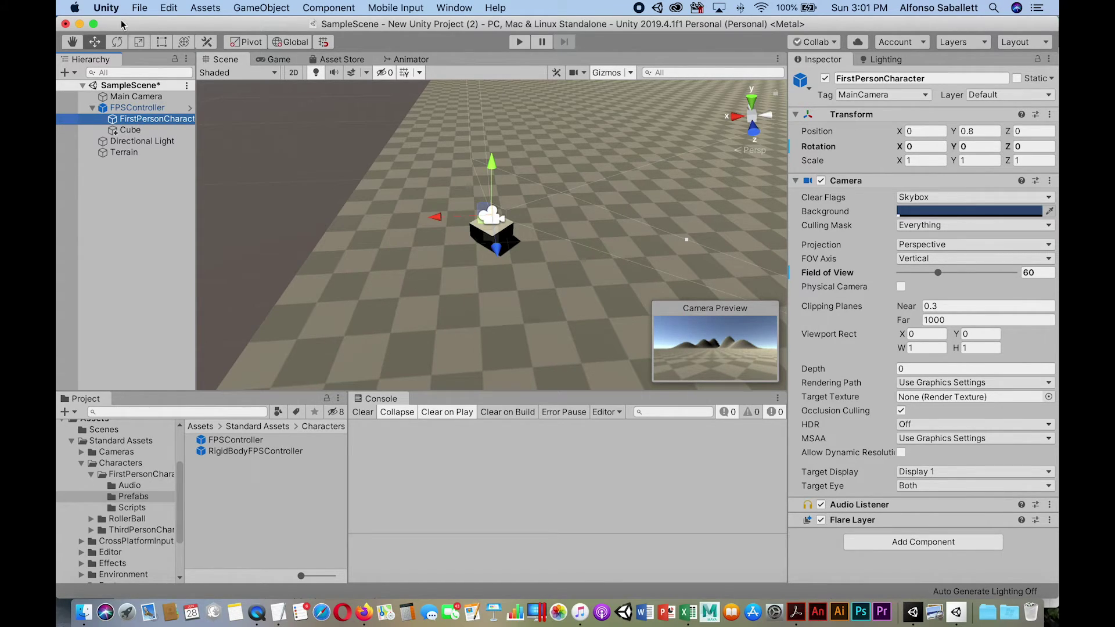
- Move the Cube forward to X -0.09, Z 1.14 and preview it from the first-person Game view
left_click(145, 133)
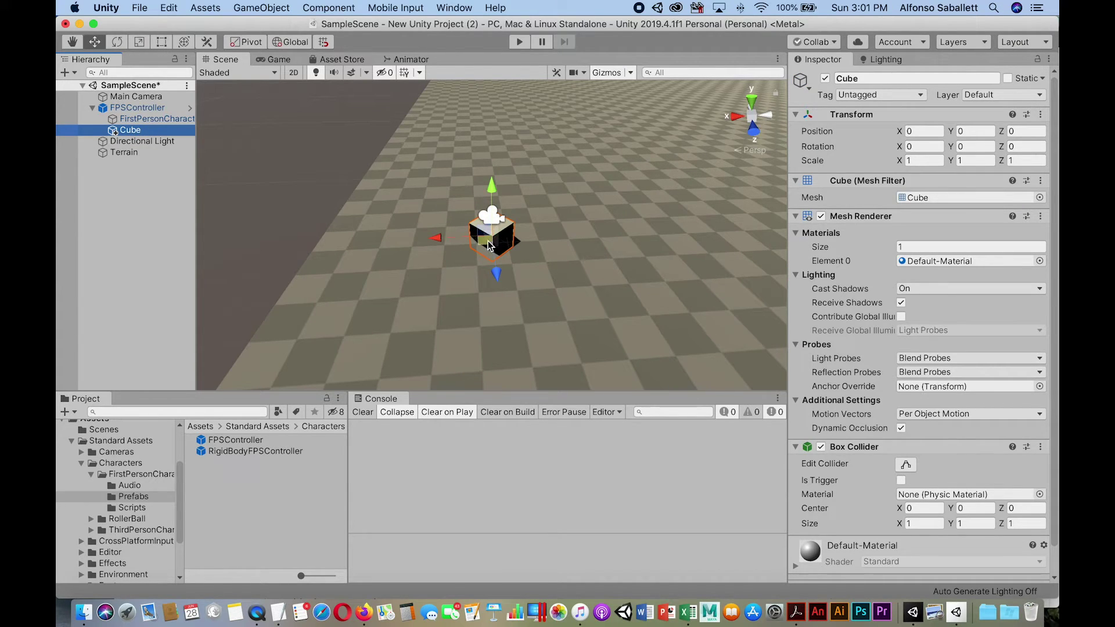
left_click_drag(487, 246, 507, 228)
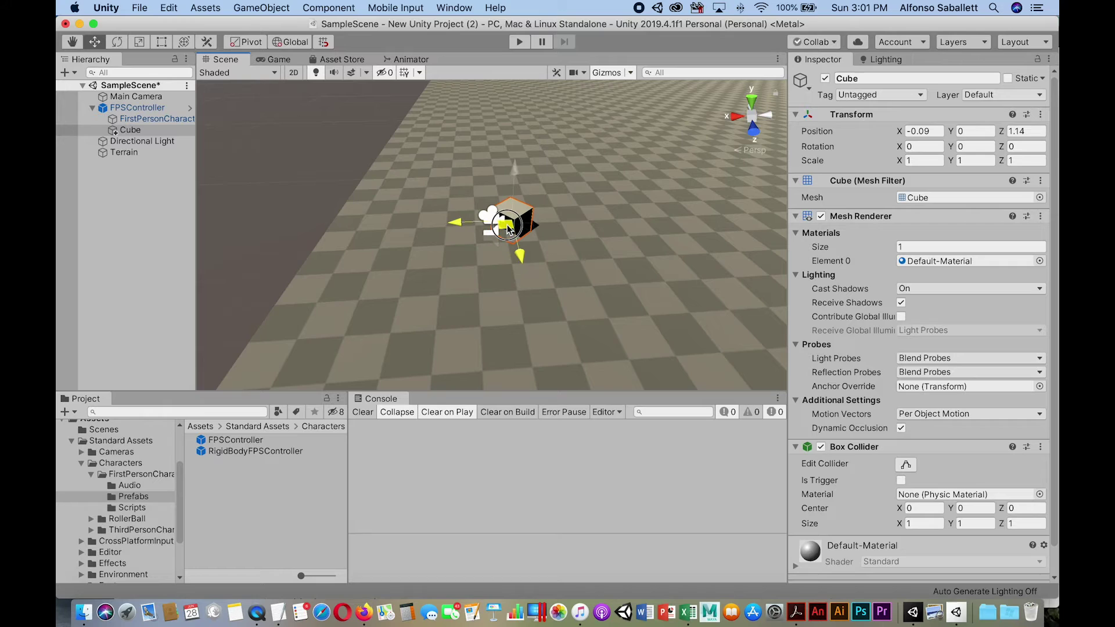
left_click(164, 120)
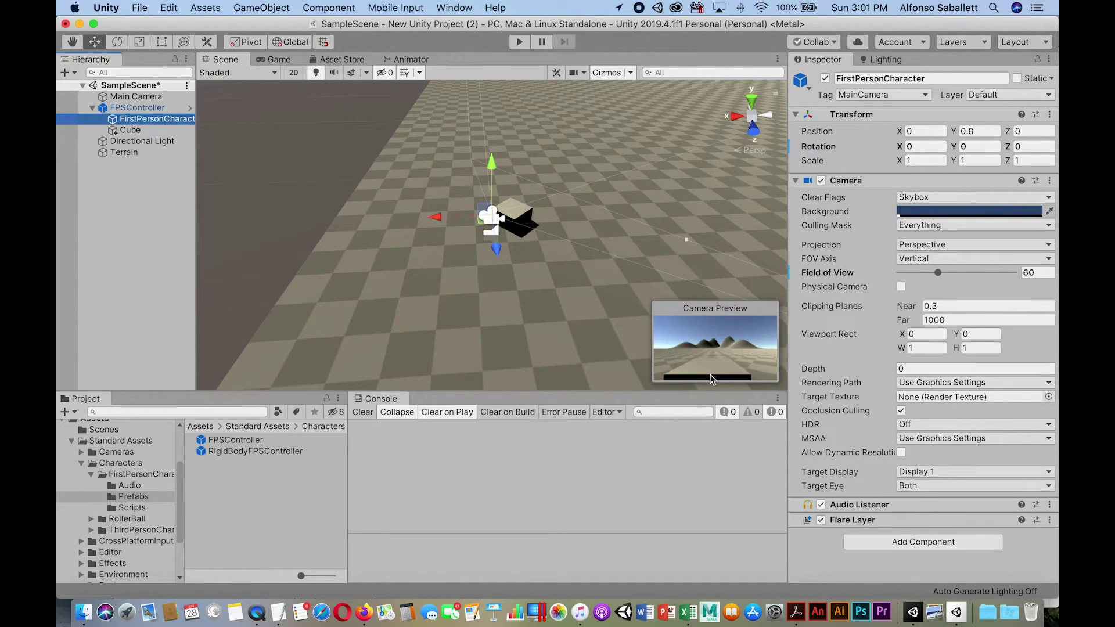
left_click(281, 61)
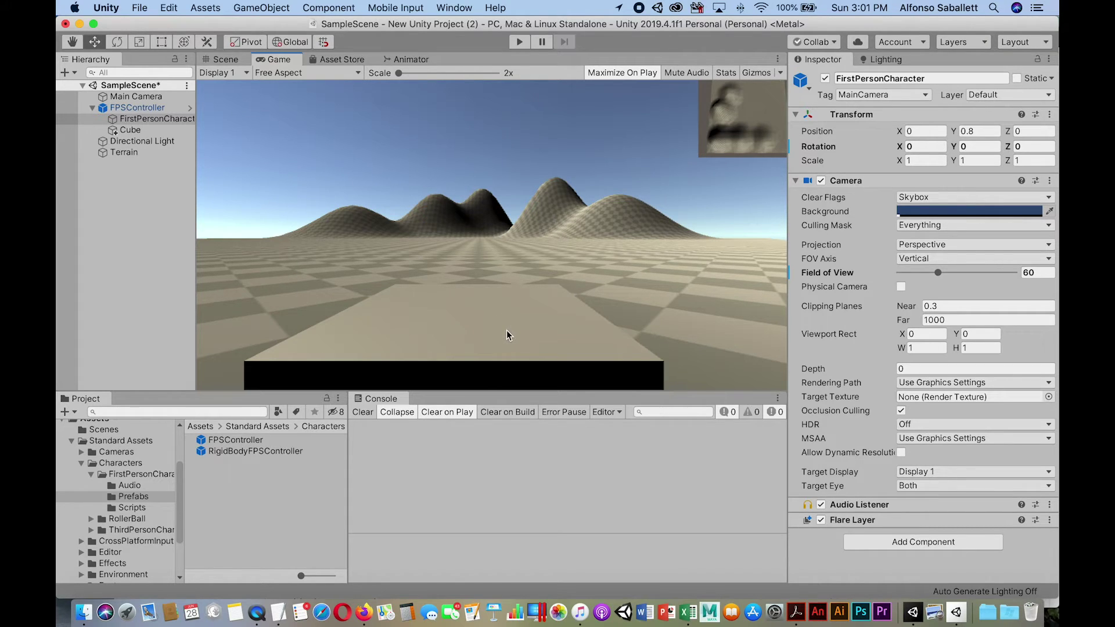
left_click(123, 153)
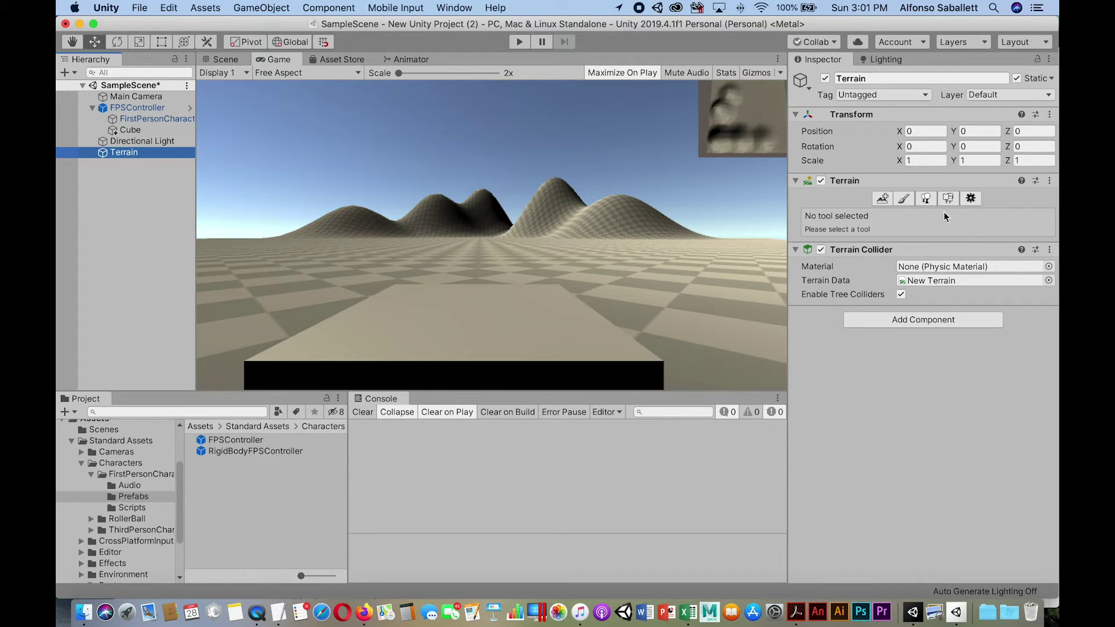
- In Paint Texture mode, create a terrain layer using the GrassRockyAlbedo texture
left_click(903, 199)
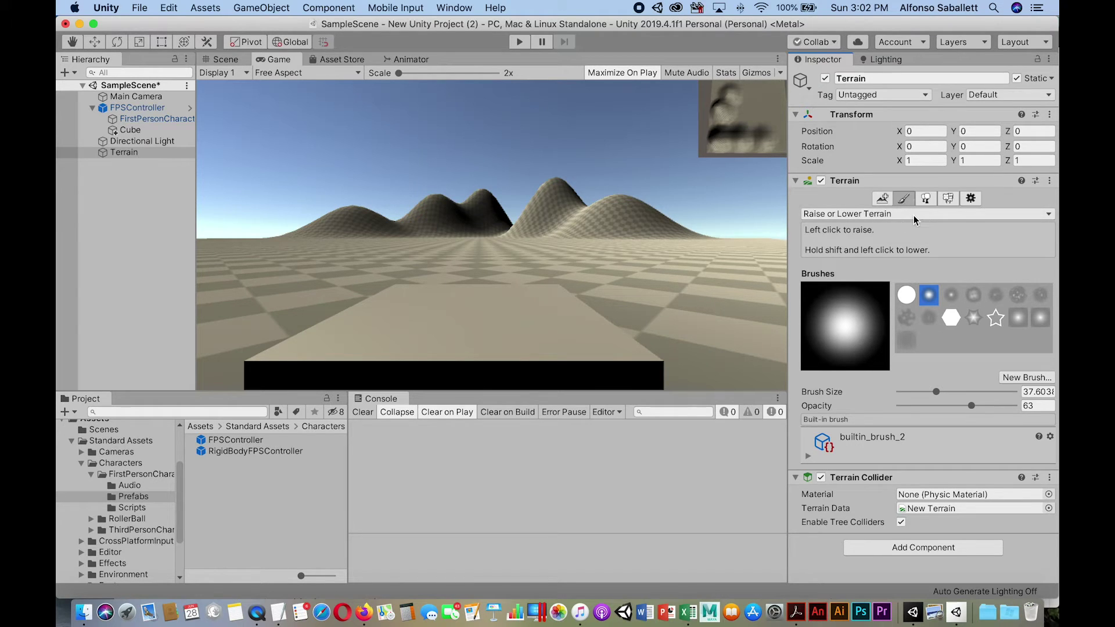
left_click(913, 215)
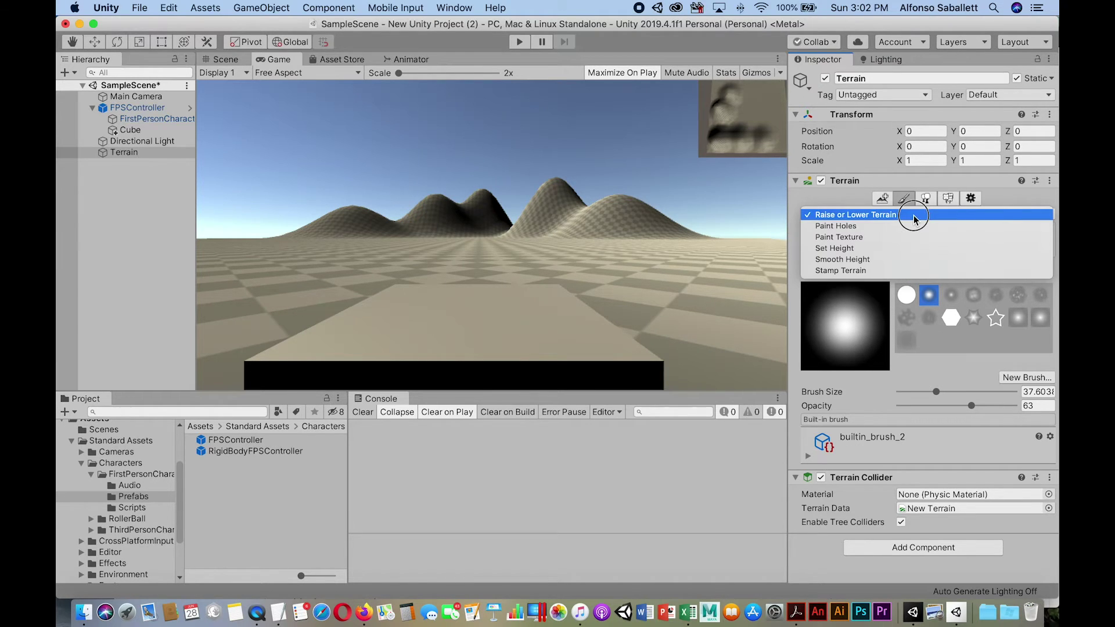
left_click(856, 238)
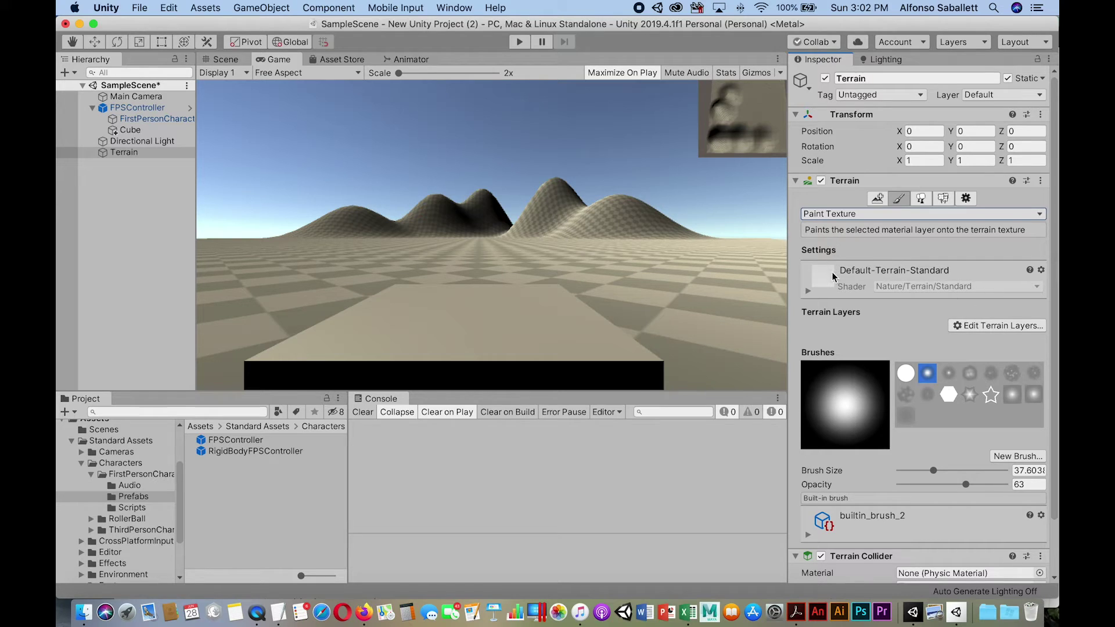
left_click(991, 326)
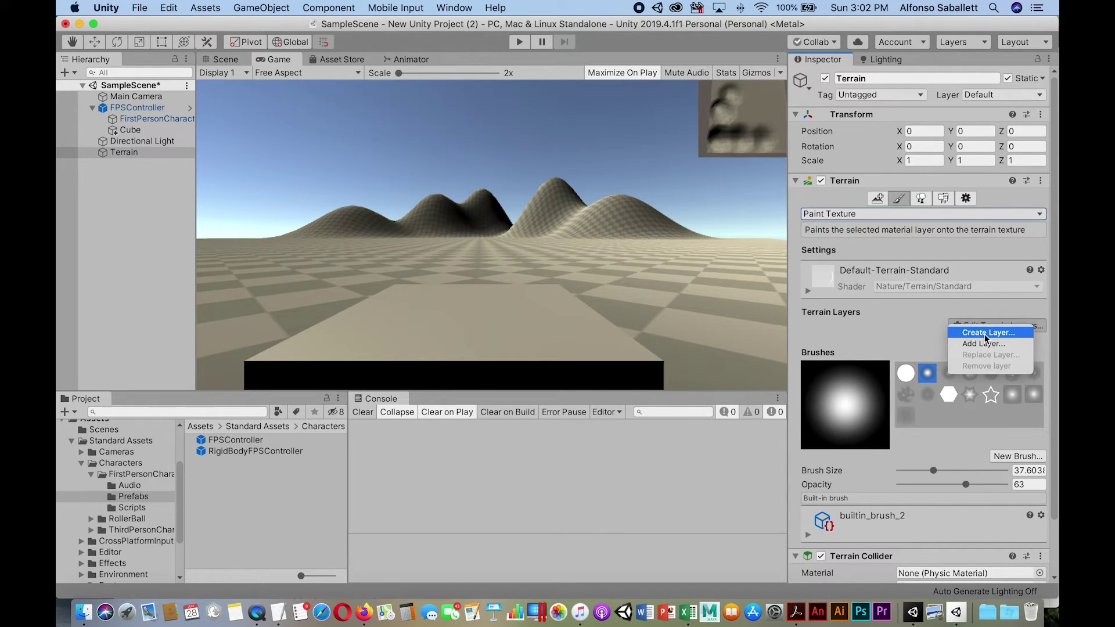
left_click(984, 334)
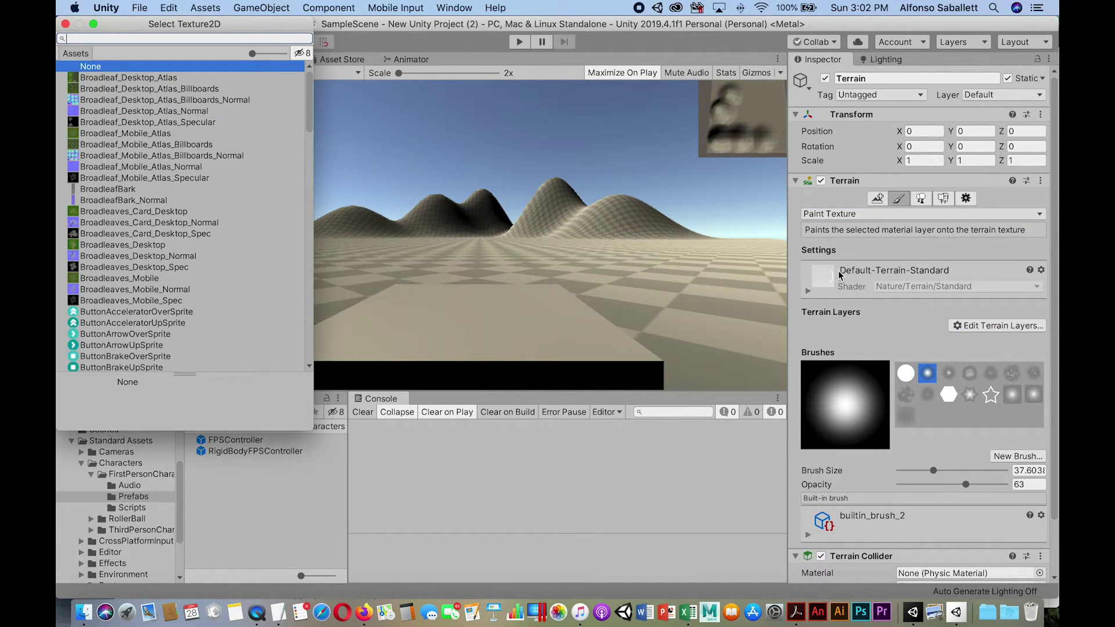
type("grra")
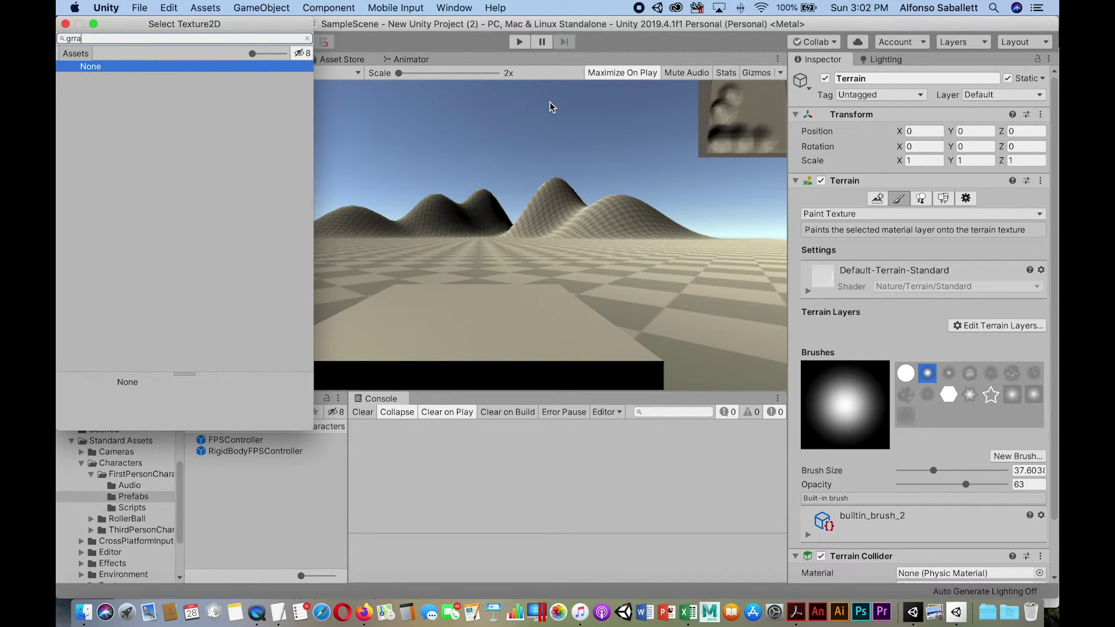
type("ss")
key("Left")
key("Left")
key("Left")
key("BackSpace")
key("End")
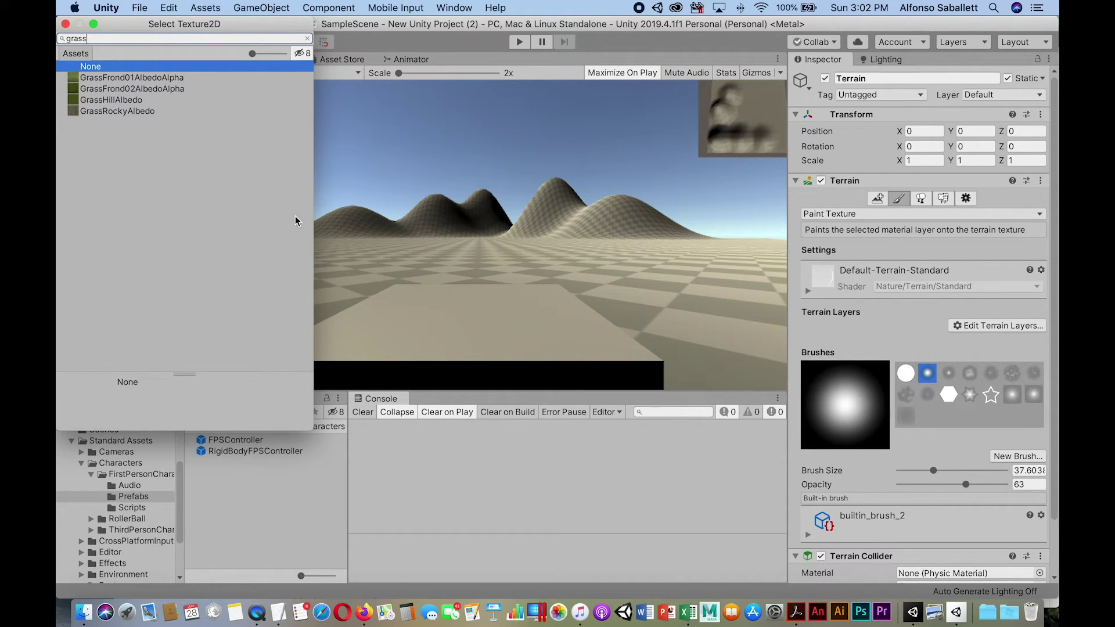
double_click(130, 111)
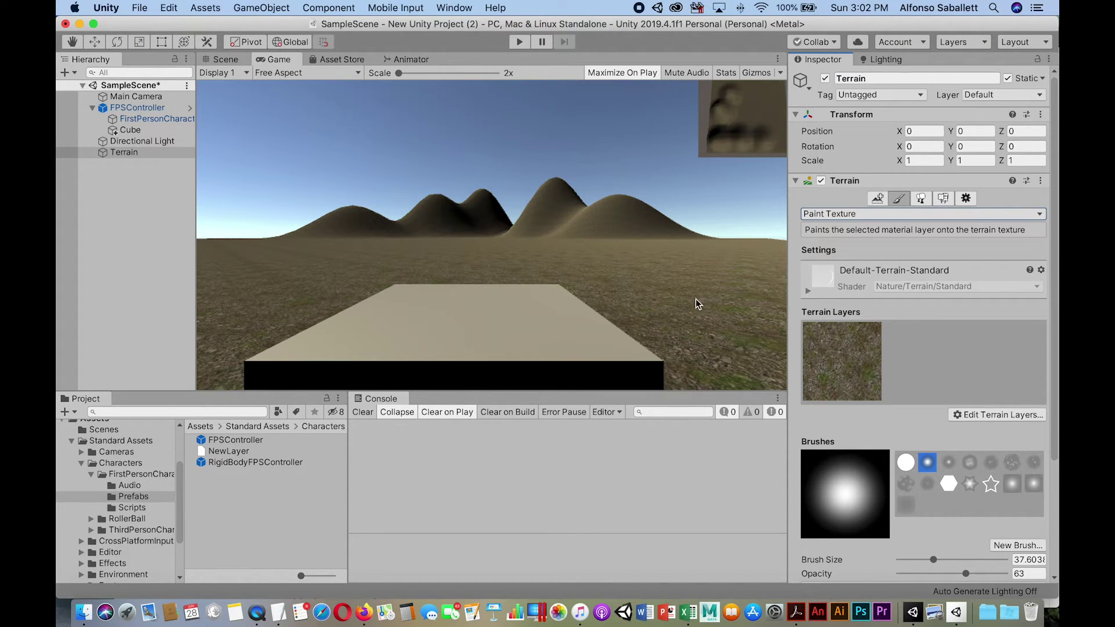
- Show NewLayer's properties and drag its tiling size X up to about 14.77
left_click(831, 362)
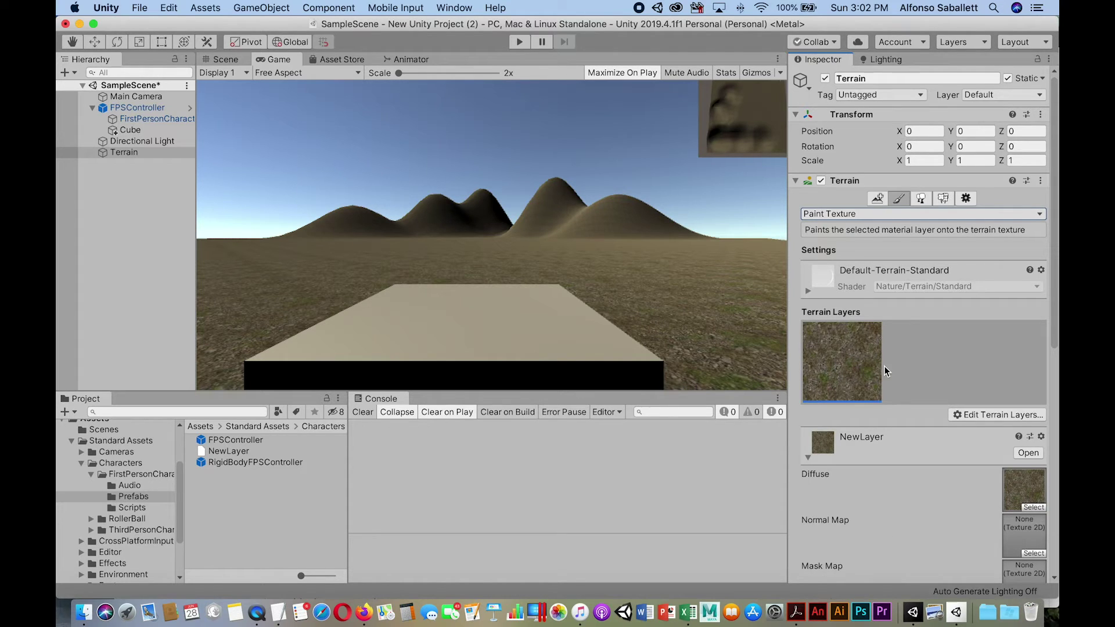
mouse_move(1055, 330)
left_mouse_down()
mouse_move(1054, 545)
mouse_move(1051, 504)
left_mouse_up()
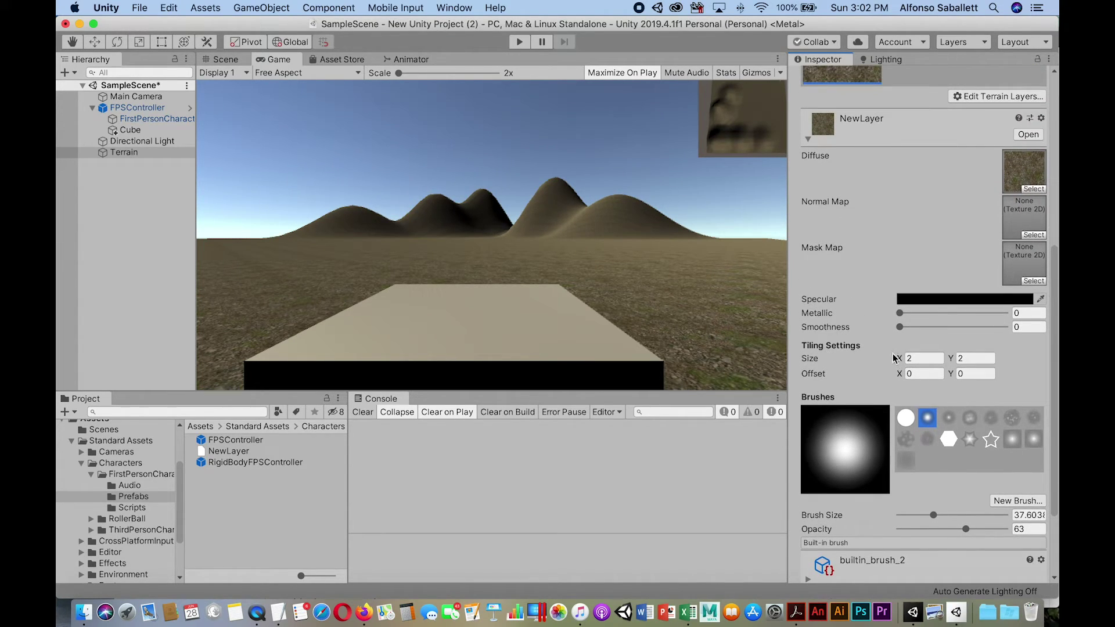
left_click_drag(899, 359, 1036, 370)
left_click(926, 358)
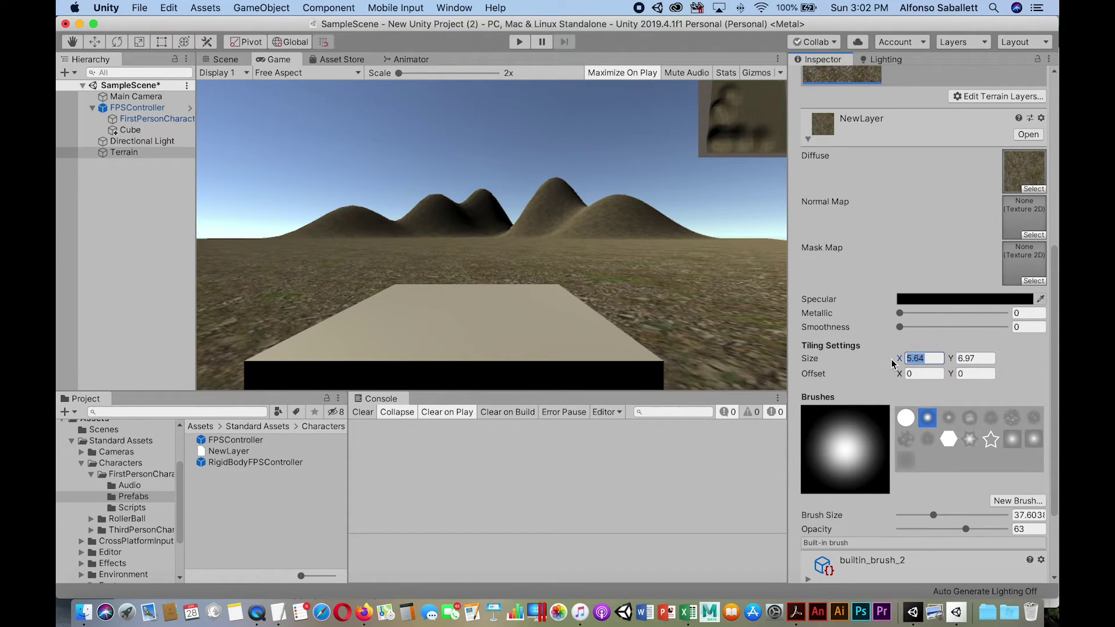
left_click_drag(900, 361, 1054, 382)
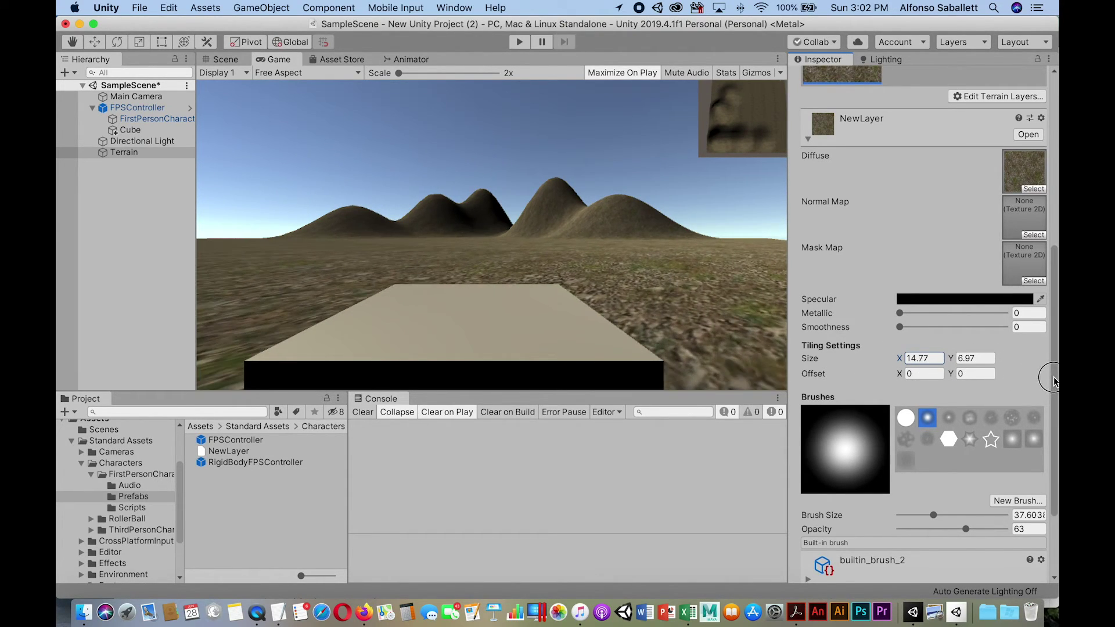
- Enter an exact tiling size of 15 by 15, then deselect the terrain
left_click(930, 362)
type("15")
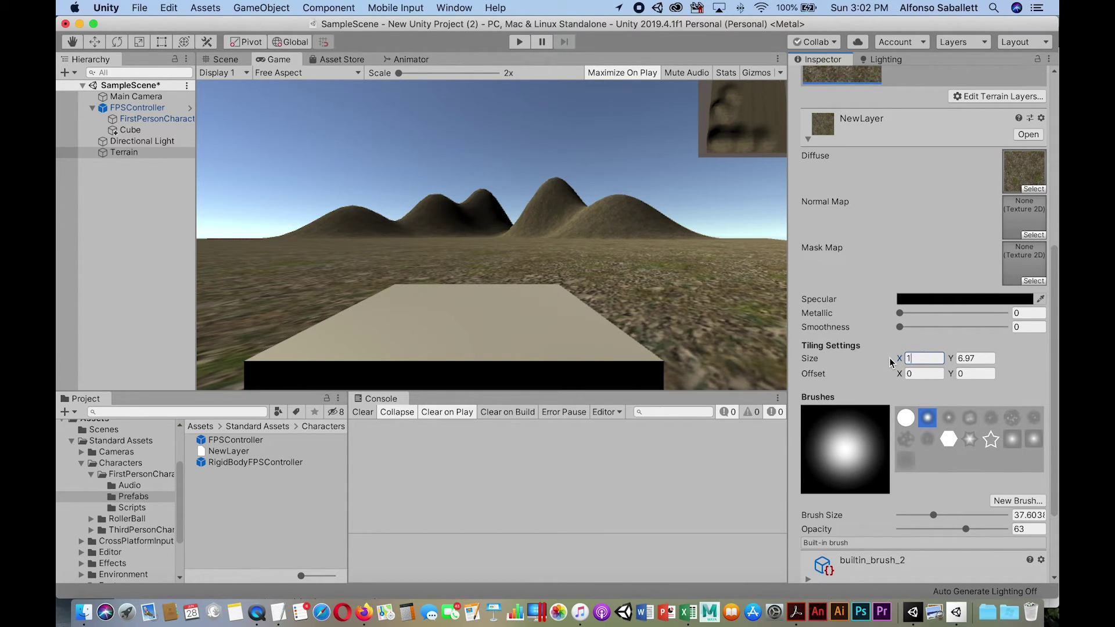
key("Tab")
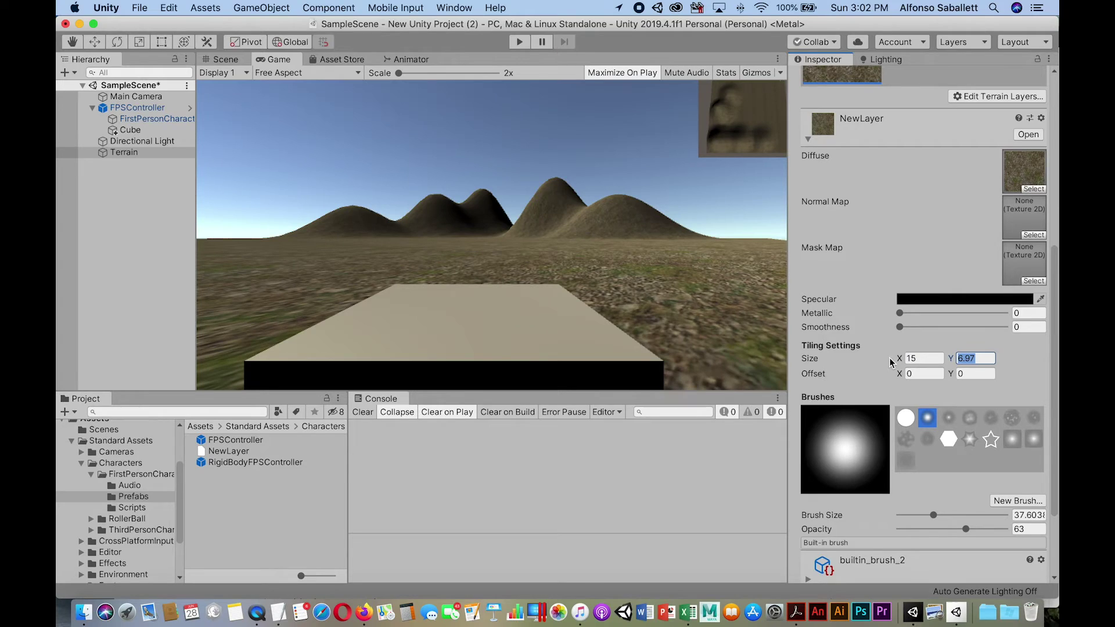
type("15")
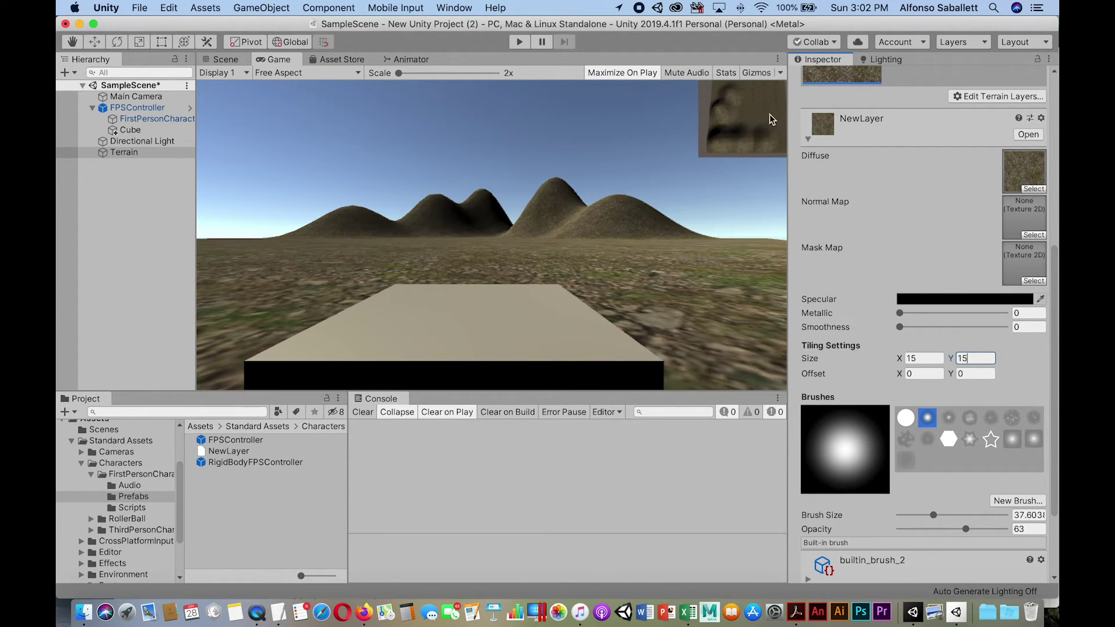
left_click(487, 360)
left_click(242, 527)
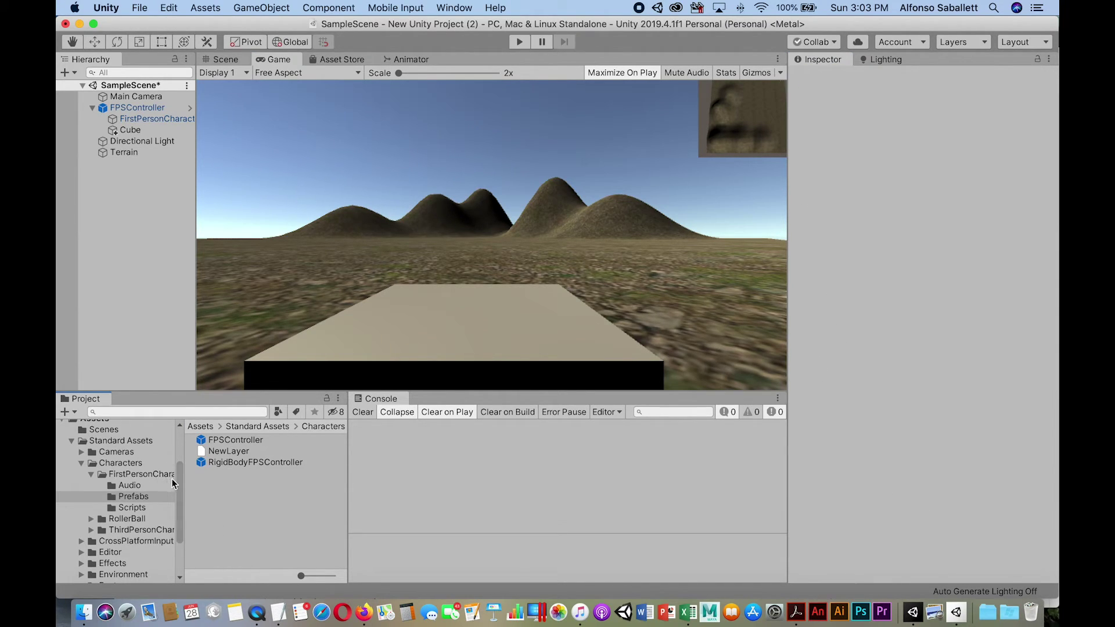
left_click(179, 436)
- Create a new material named Cube in the Assets folder
left_click(80, 491)
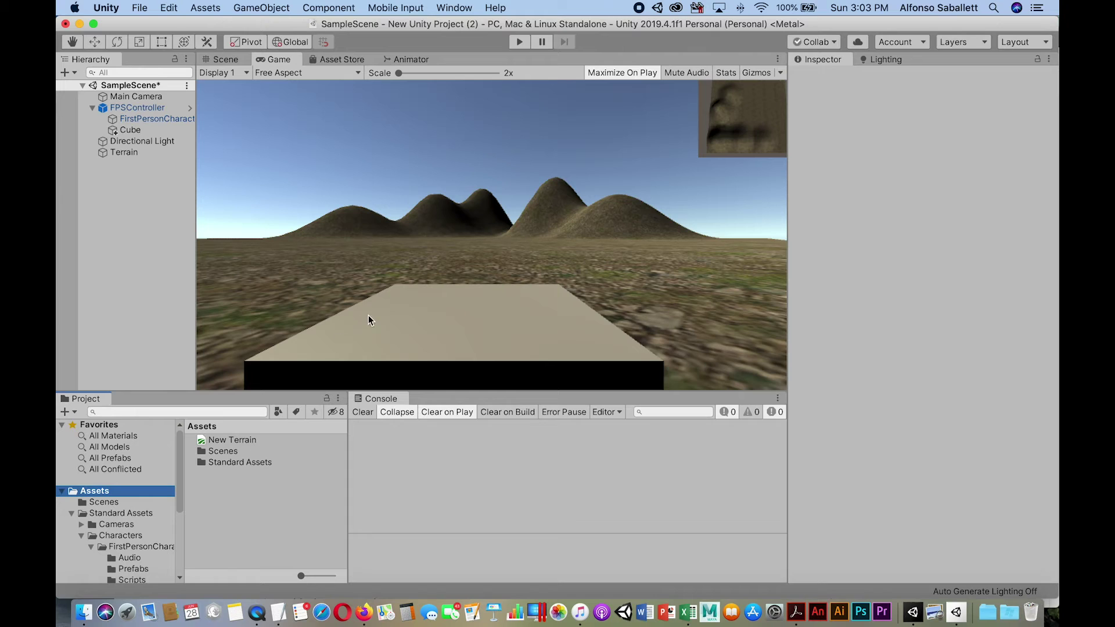
right_click(230, 493)
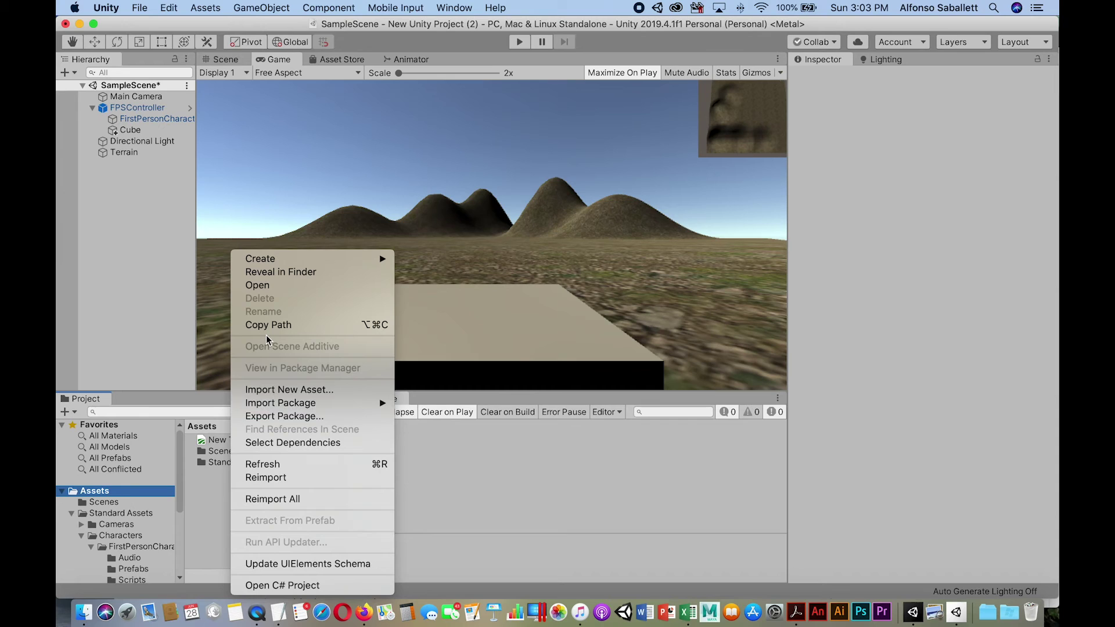
mouse_move(293, 258)
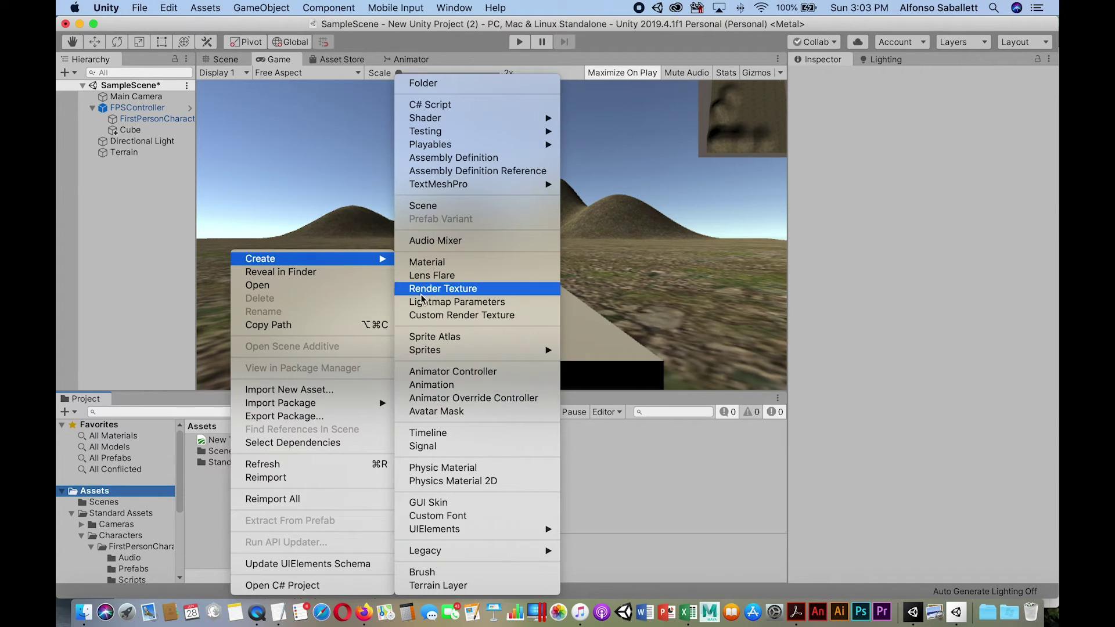
left_click(427, 261)
key("Return")
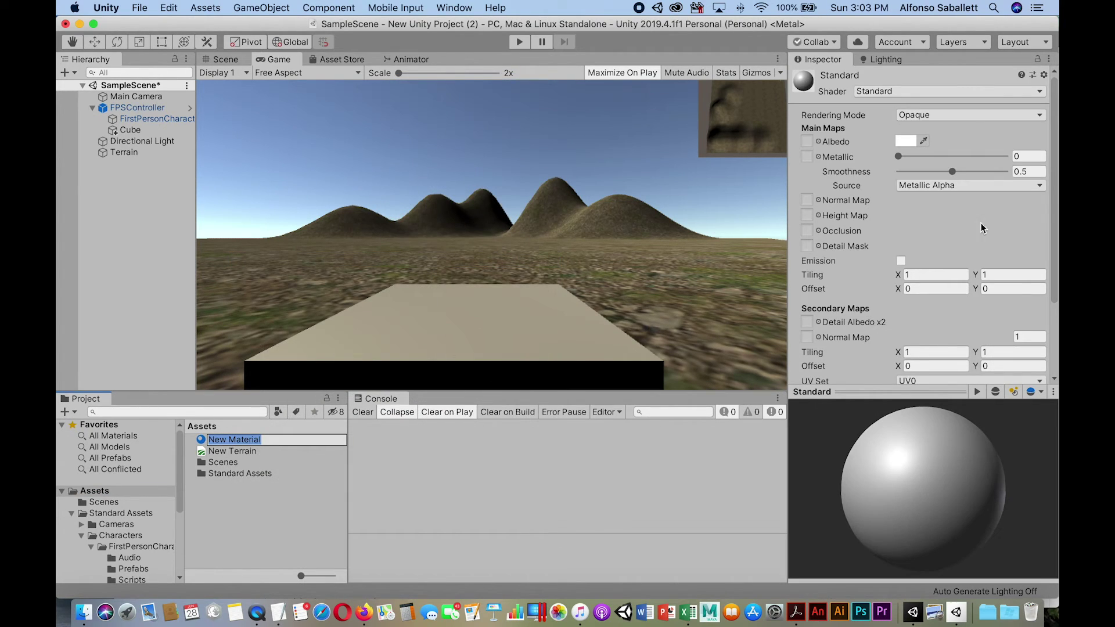
- Make the Cube material's albedo red (about F10D0D) and select the cube with the Scale tool
left_click(906, 141)
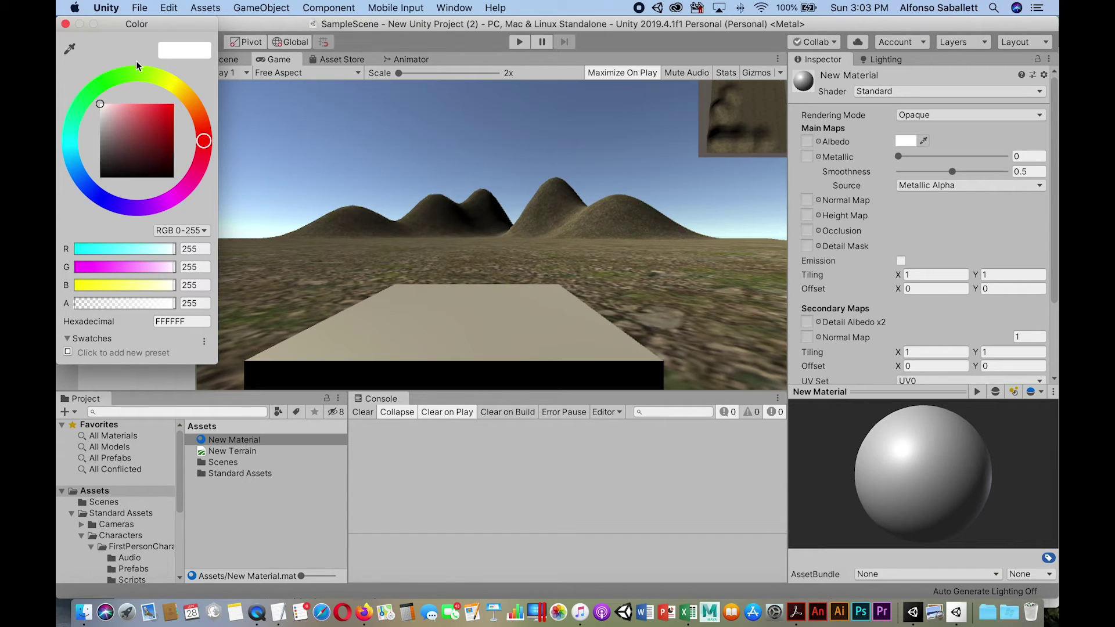
left_click(169, 110)
left_click_drag(169, 110, 169, 108)
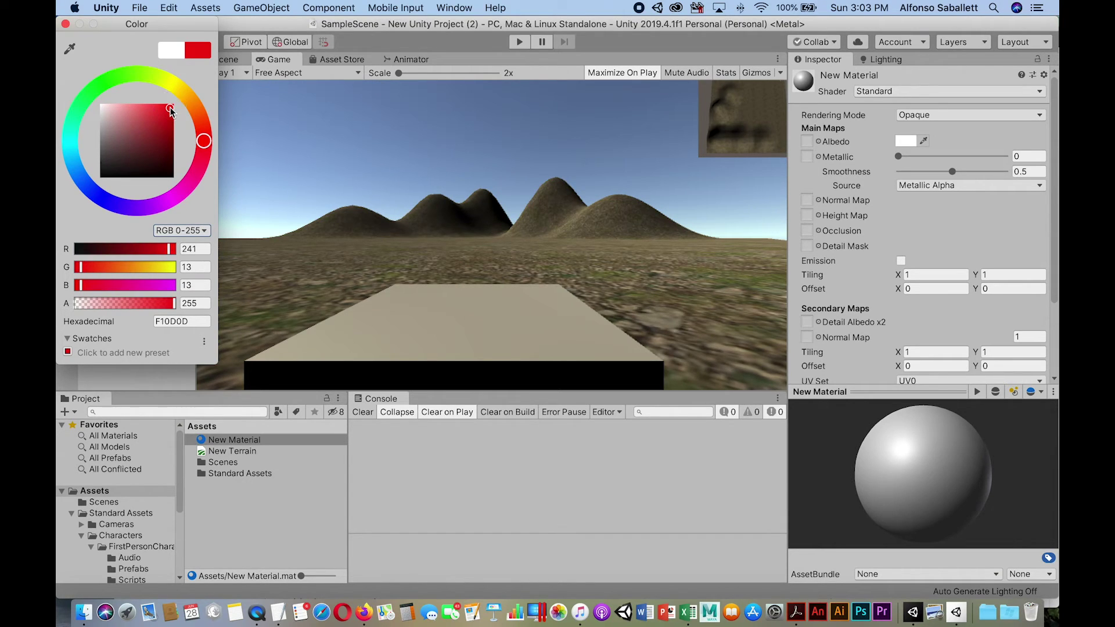
left_click(66, 24)
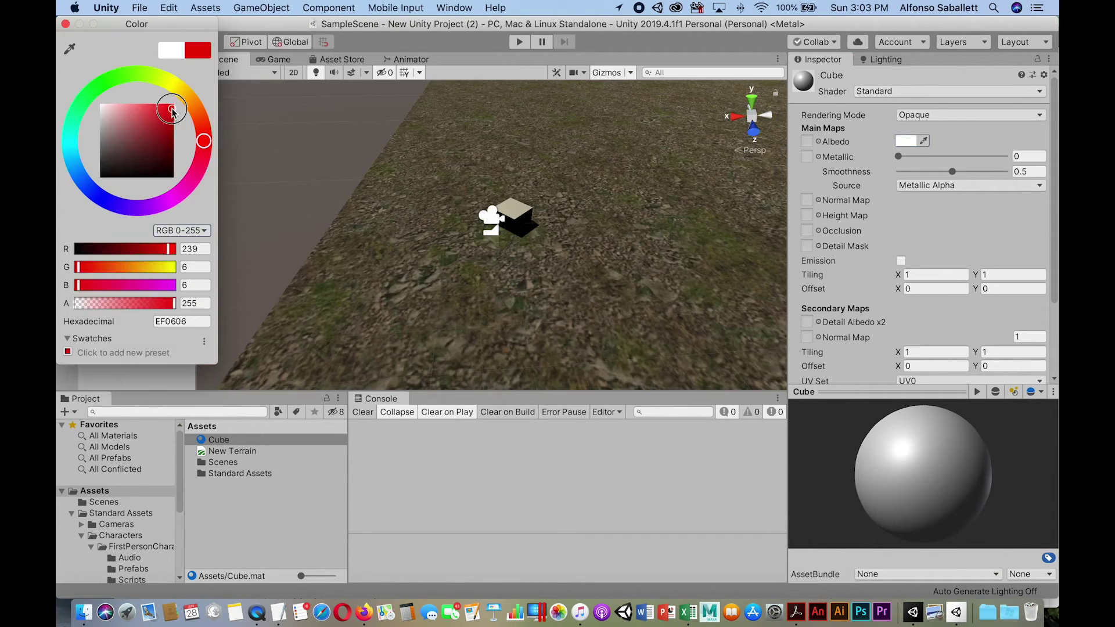
left_click(64, 23)
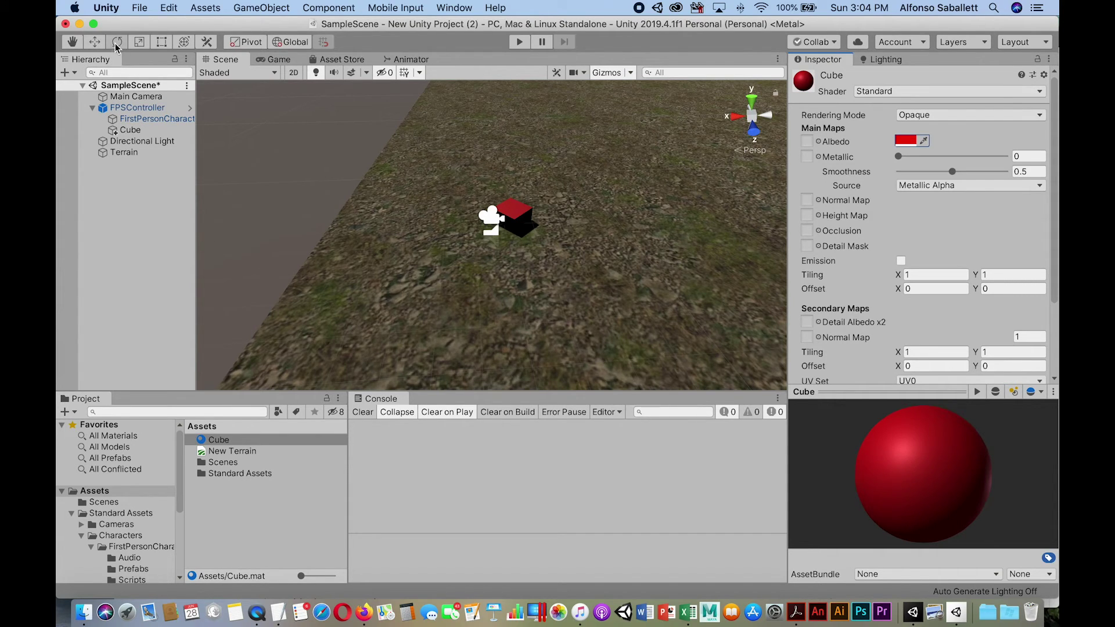
left_click(139, 43)
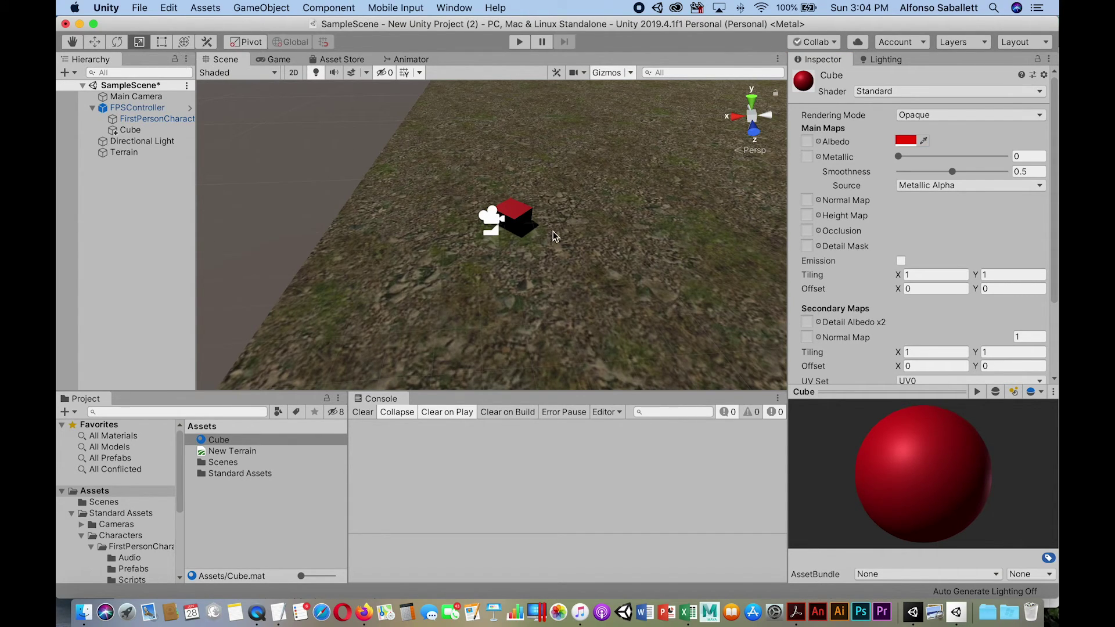
left_click(521, 217)
- Scale the cube uniformly to about 4.66 and view it through the game camera
left_click_drag(511, 216, 645, 298)
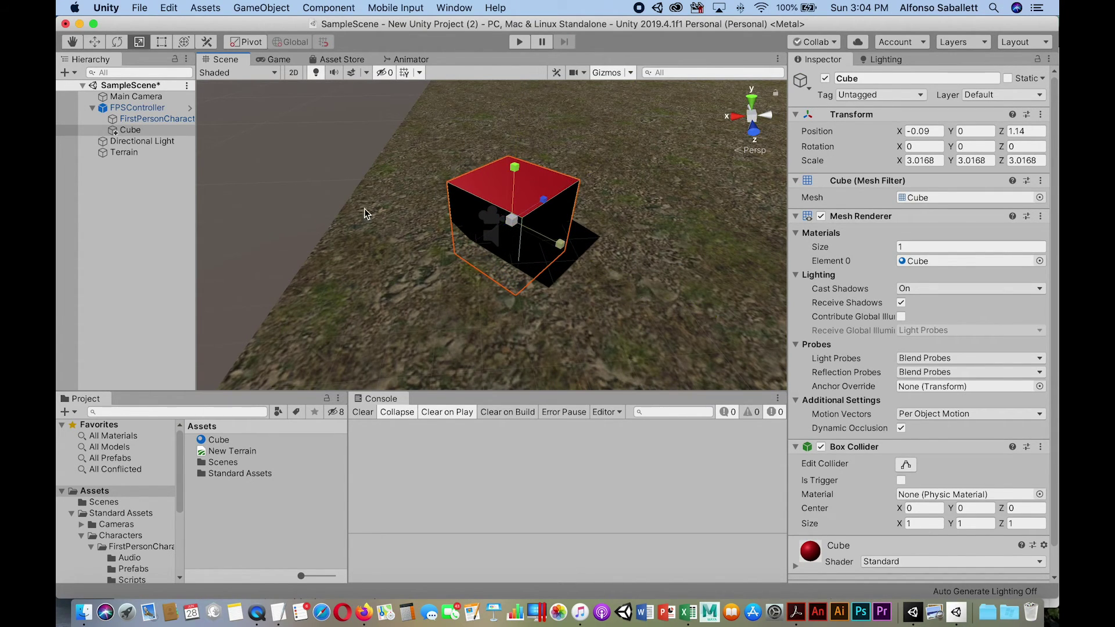
left_click_drag(511, 219, 542, 244)
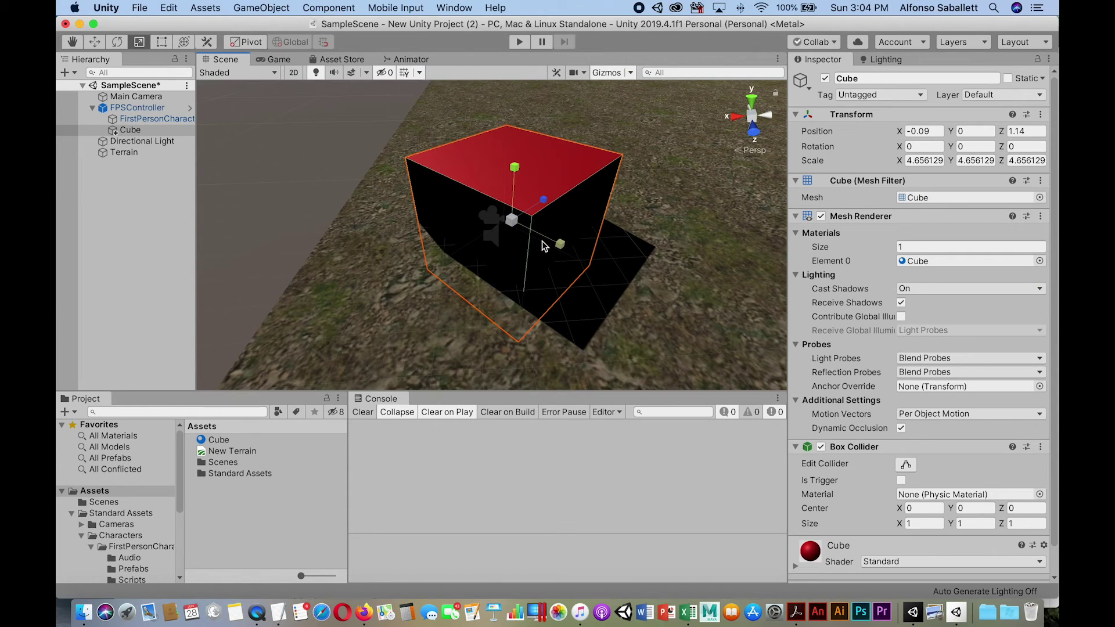
left_click(273, 59)
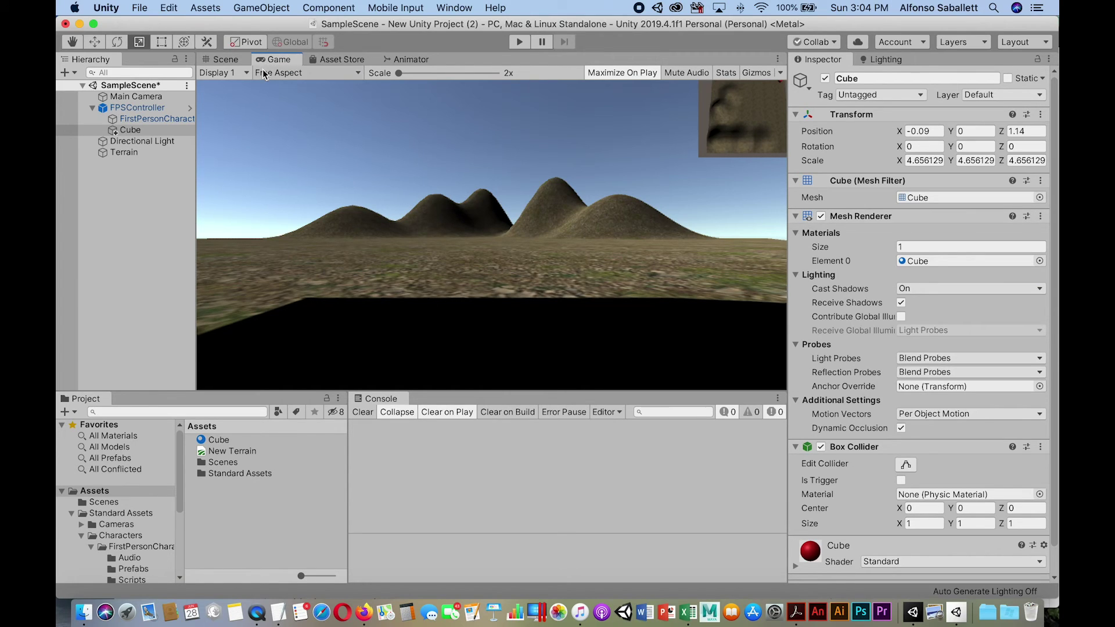
key("super+p")
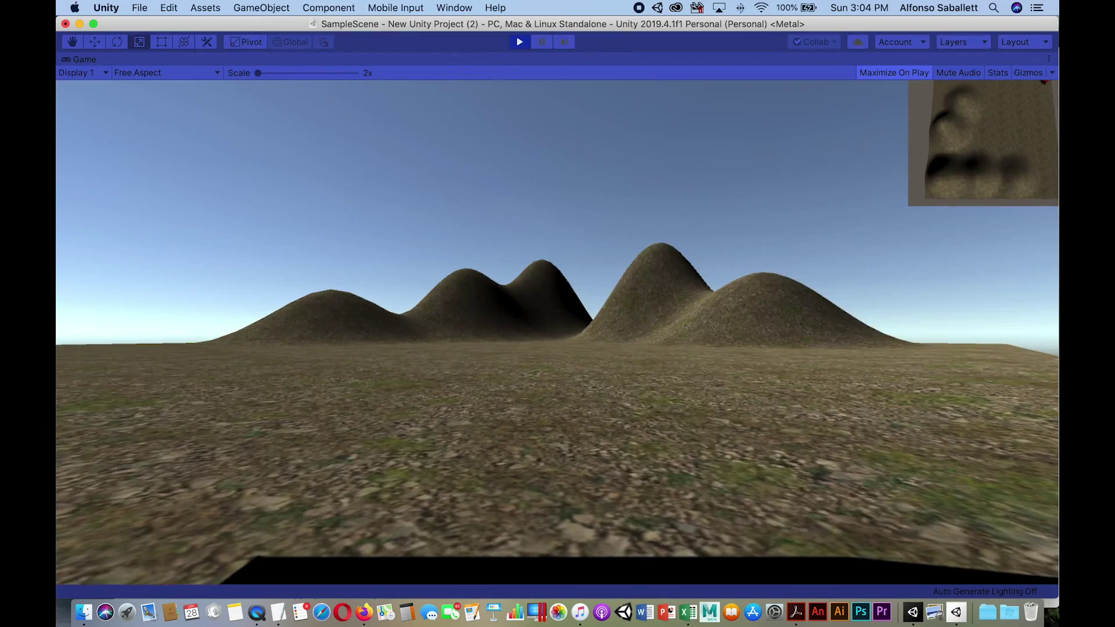
key("w")
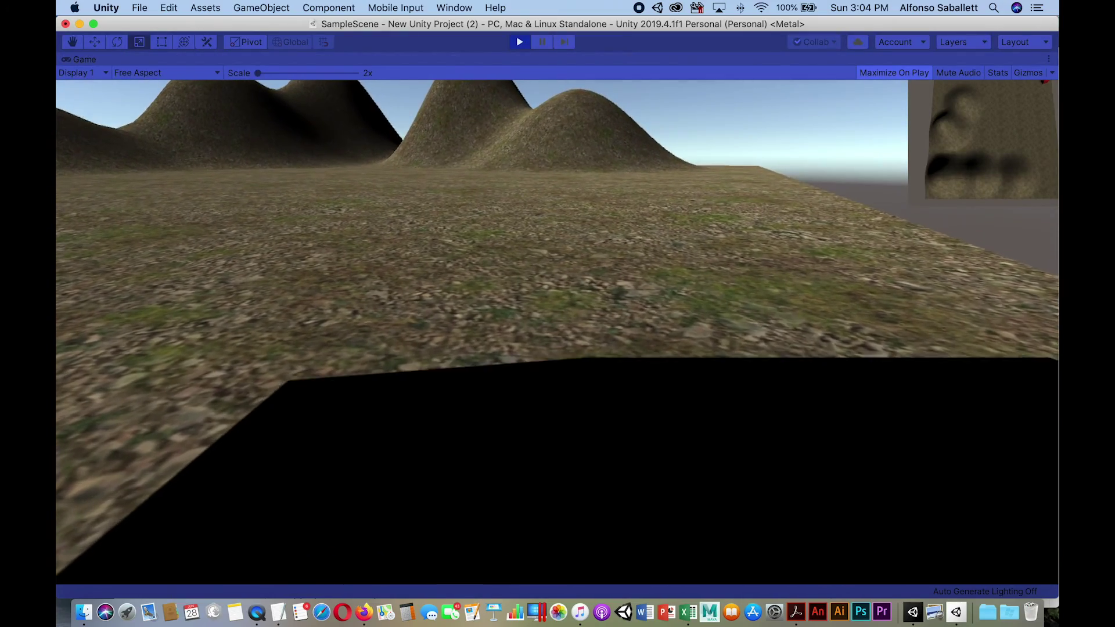
key("w")
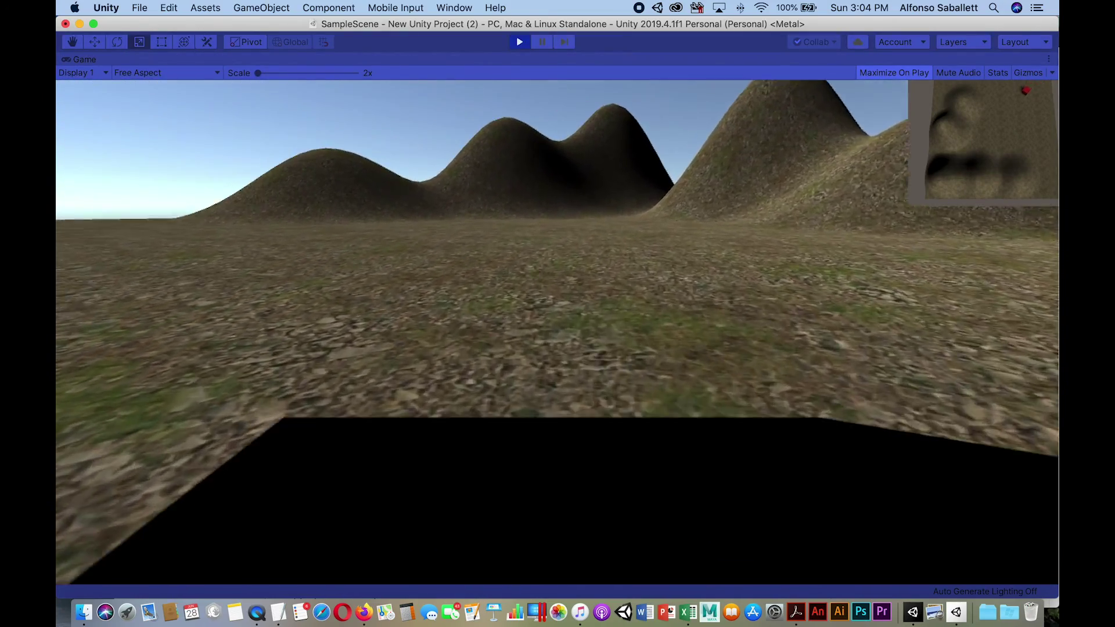
key("w")
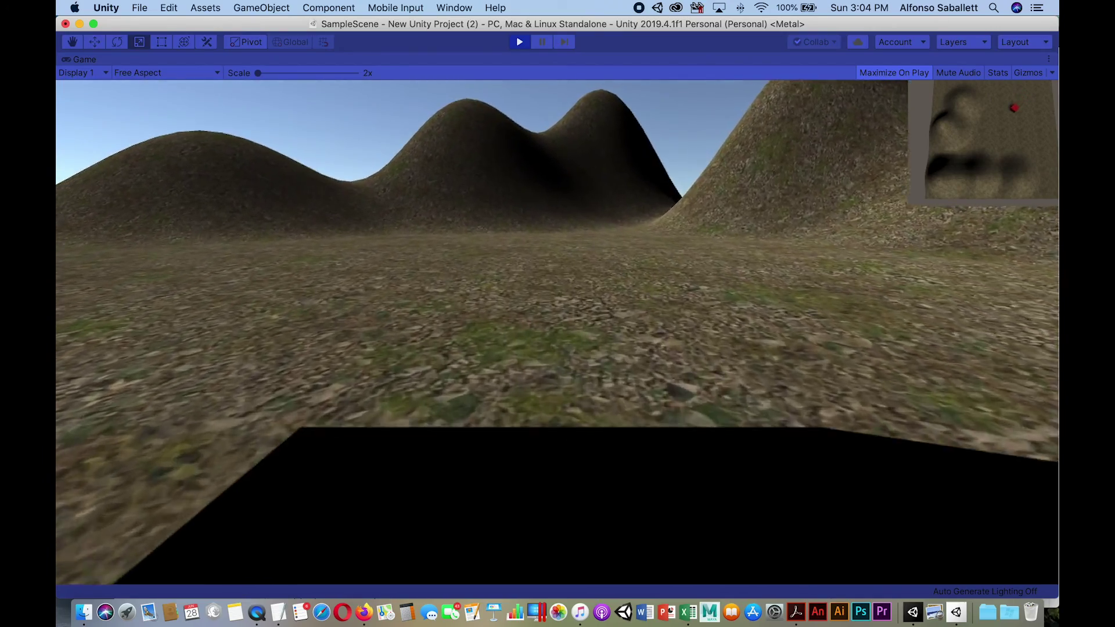
key("w")
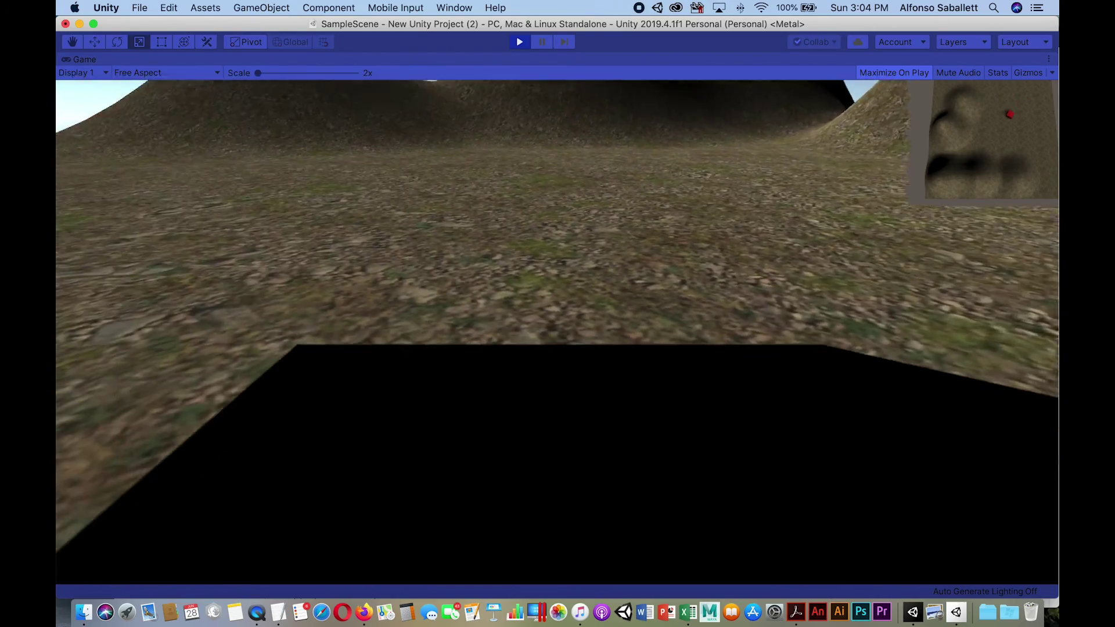
key("w")
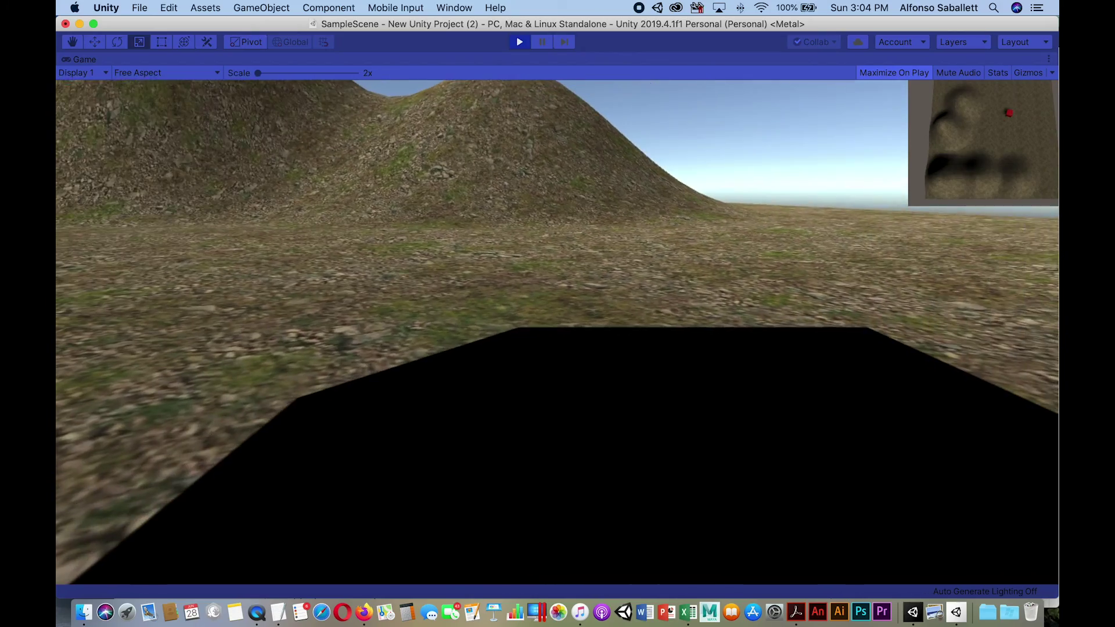
key("w")
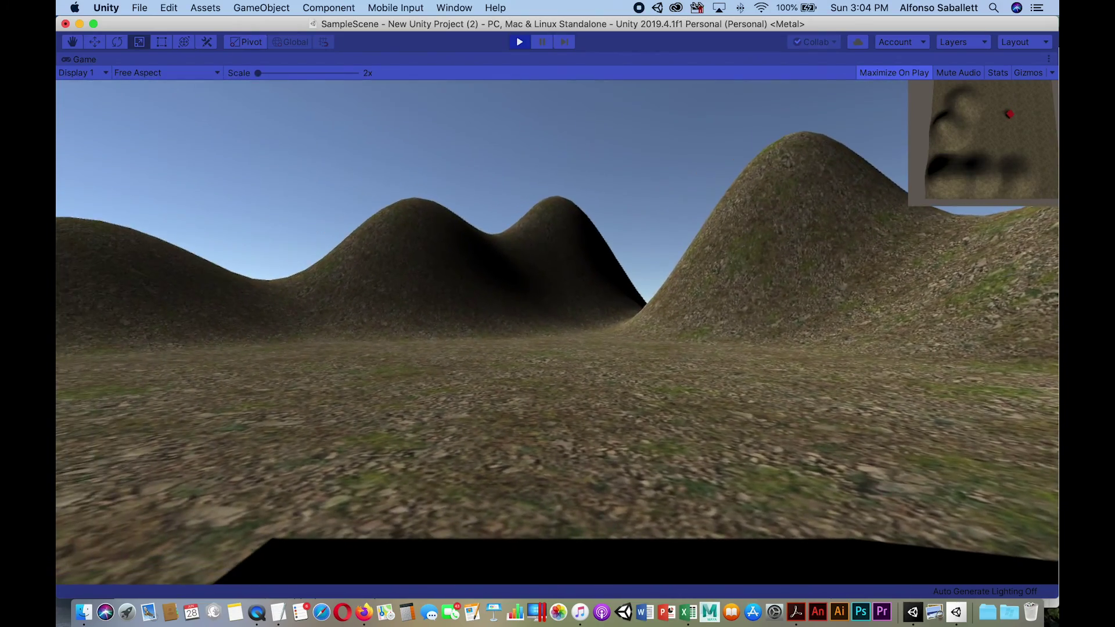
key("a")
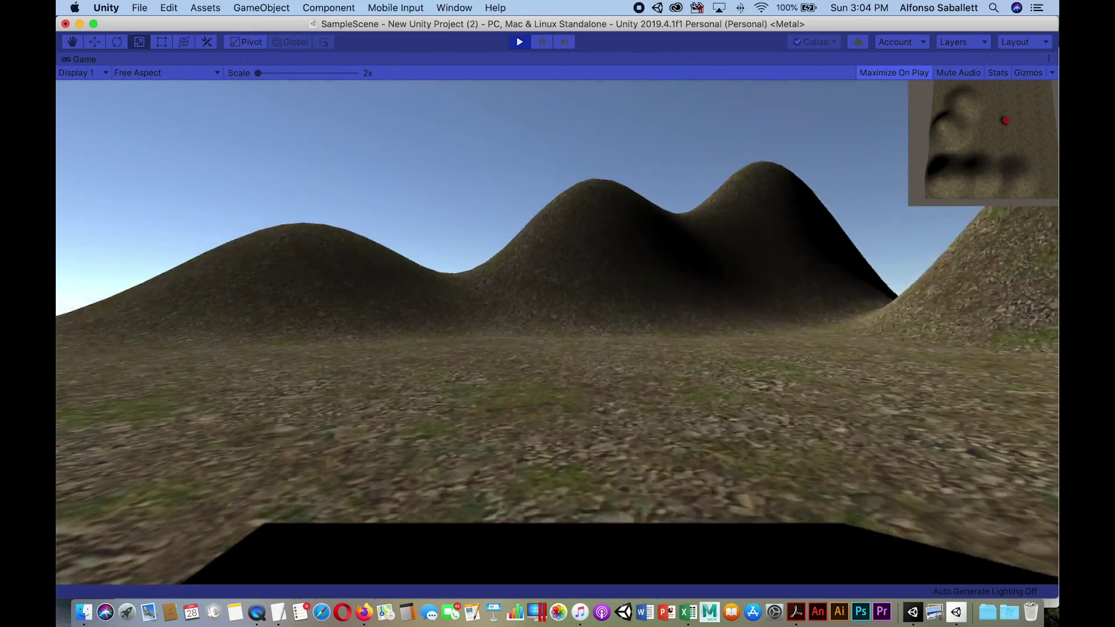
key("d")
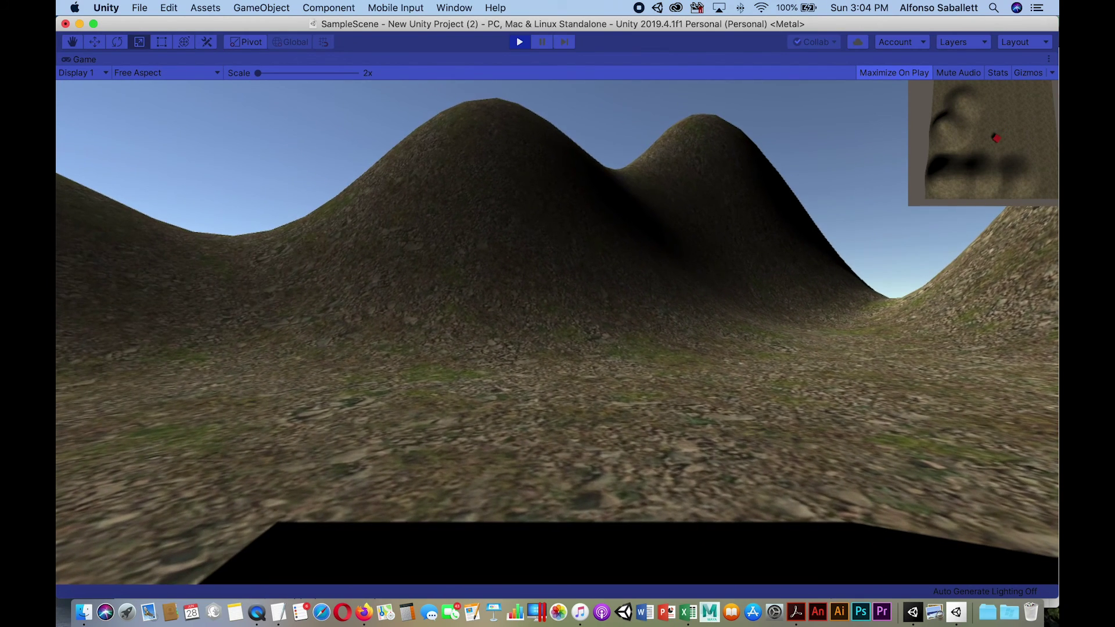
key("super+p")
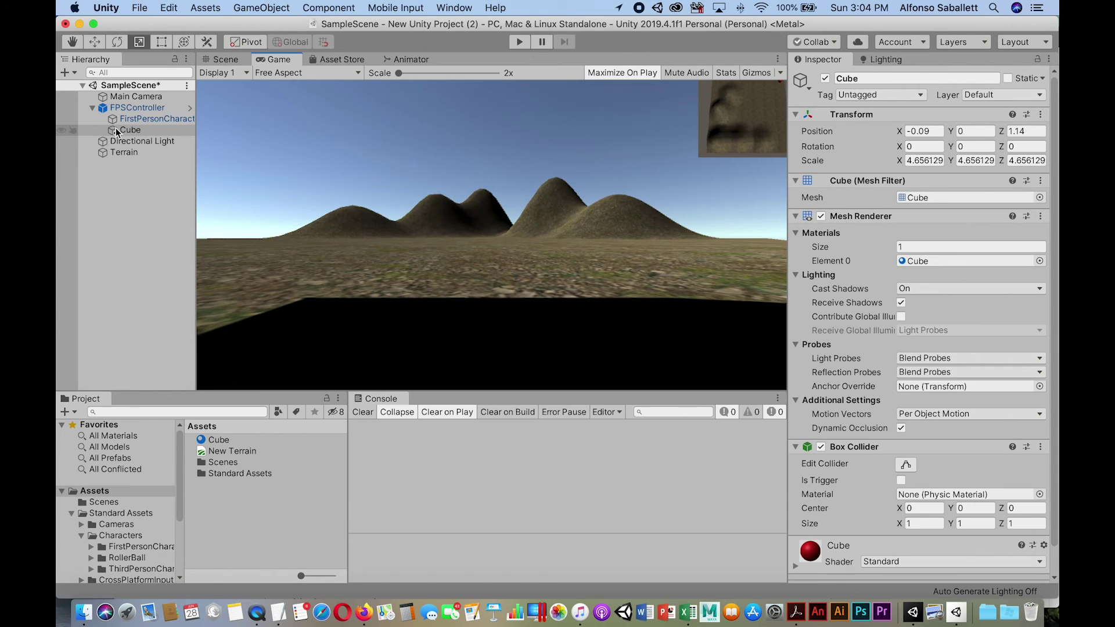
- Select FirstPersonCharacter, then Main Camera to display its 0.85, 0.75, 0.25, 0.25 viewport rect
left_click(131, 118)
left_click(133, 98)
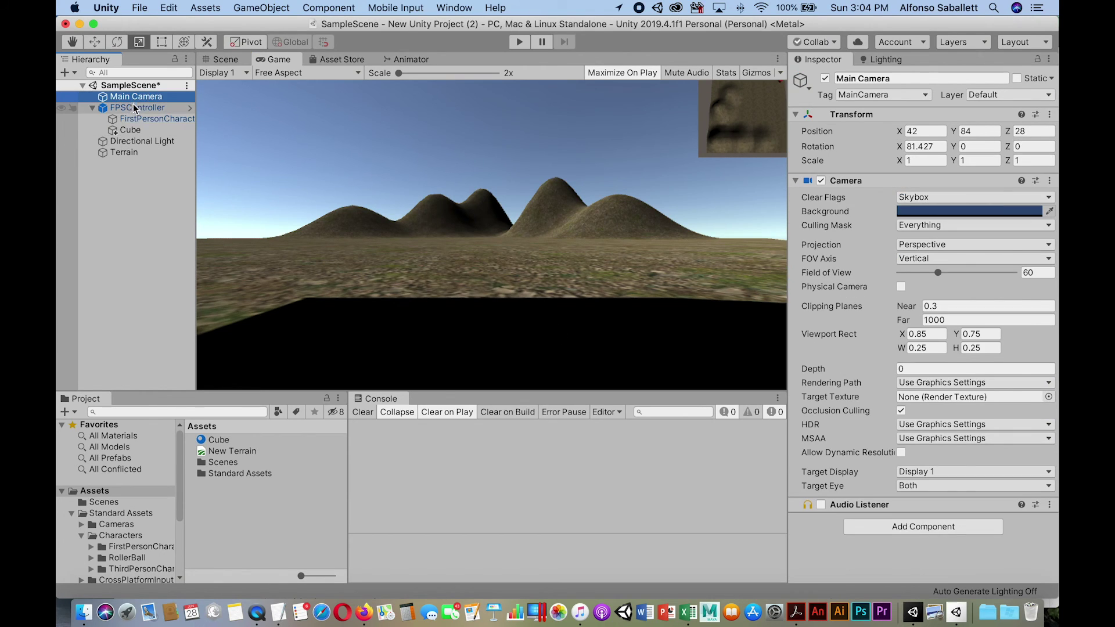